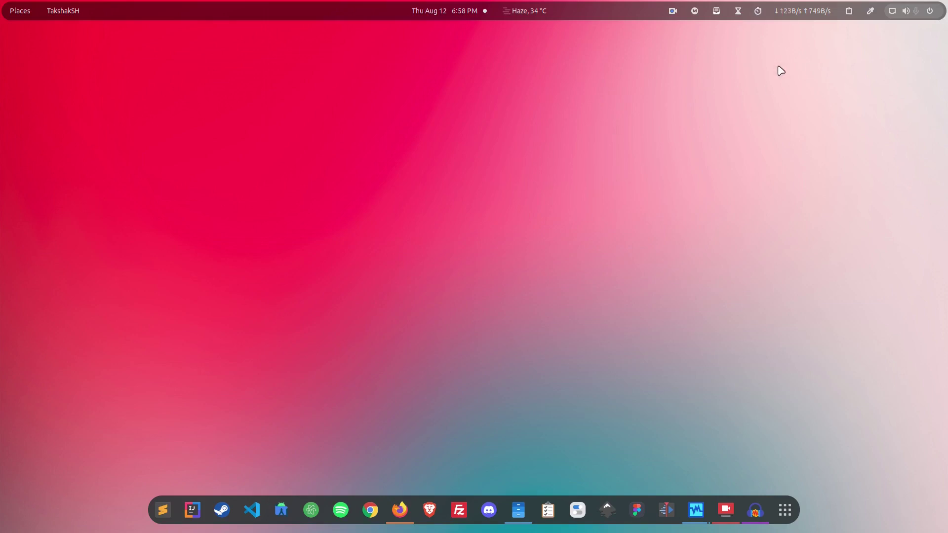
# Restore the minimized Firefox window from the dock icon
pyautogui.click(400, 510)
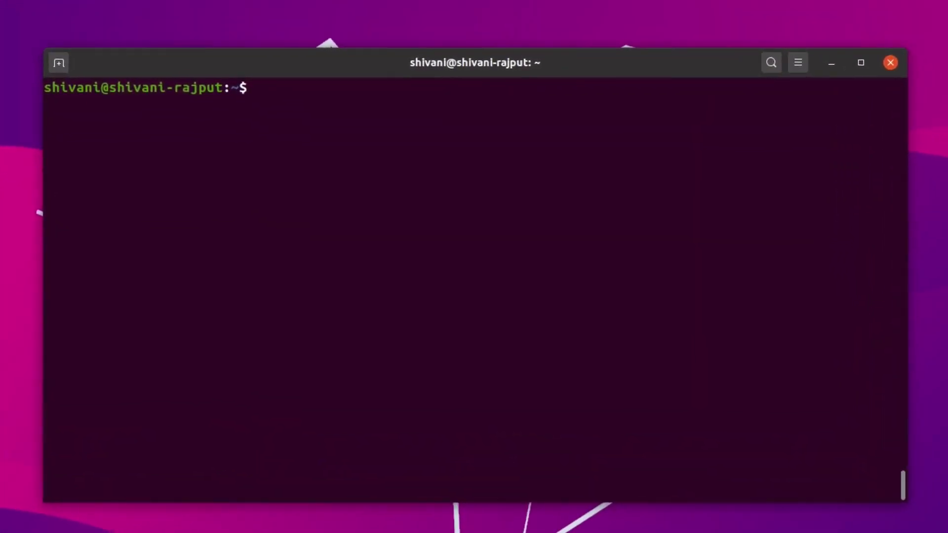
# Run sudo protonvpn connect and choose Netherlands as the country
pyautogui.write('sudo prot')
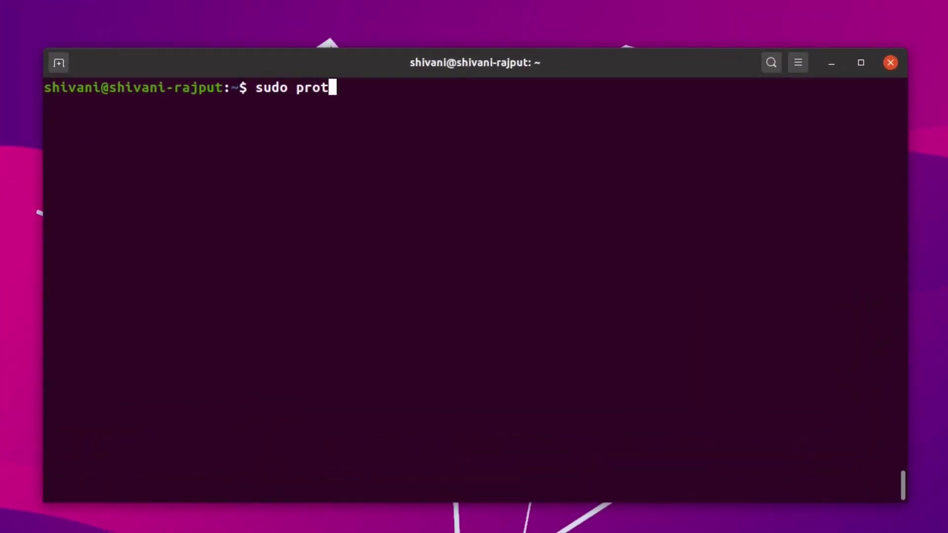
pyautogui.write('onvpn connect')
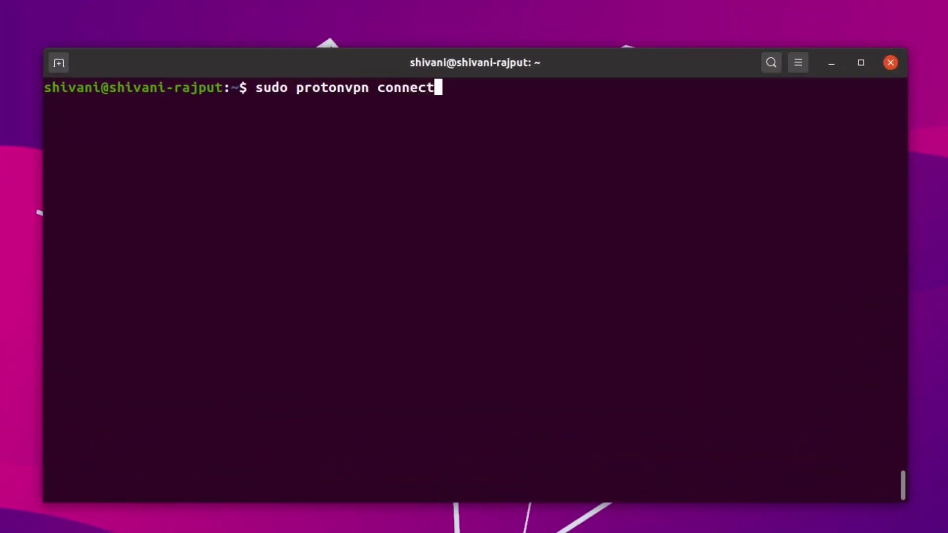
pyautogui.press('Return')
pyautogui.press('Down')
pyautogui.press('Down')
pyautogui.press('Up')
pyautogui.press('Up')
pyautogui.press('Down')
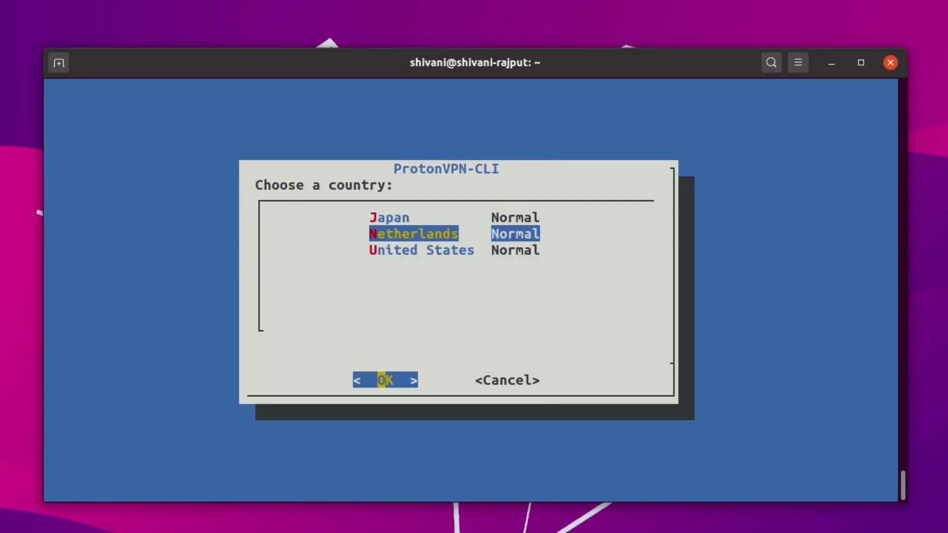
pyautogui.press('Return')
# Pick server NL-FREE#3 with the UDP protocol to start the connection
pyautogui.press('Down')
pyautogui.press('Up')
pyautogui.press('Return')
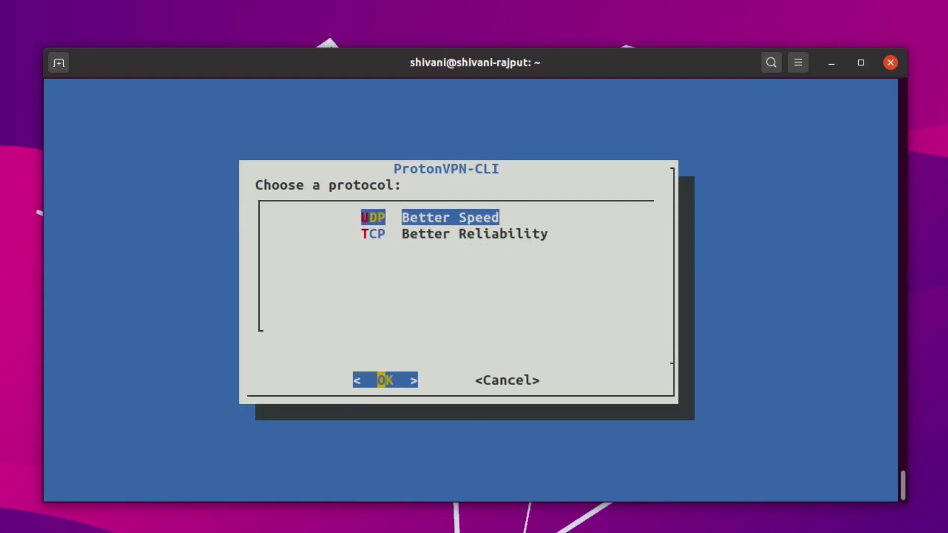
pyautogui.press('Down')
pyautogui.press('Up')
pyautogui.press('Down')
pyautogui.press('Up')
pyautogui.press('Return')
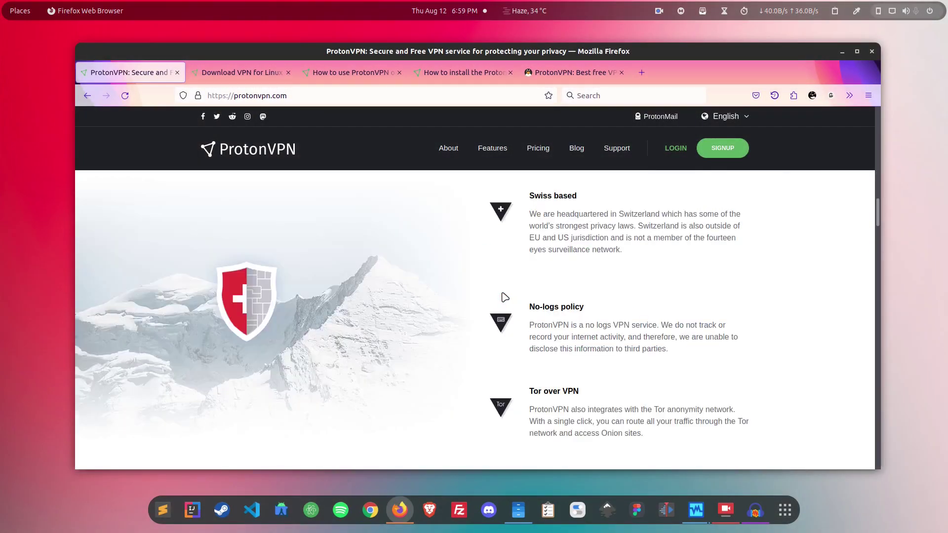
# Scroll through the protonvpn.com homepage feature sections down to the ProtonMail team section
pyautogui.scroll(5, 505, 297)
pyautogui.scroll(-10, 502, 290)
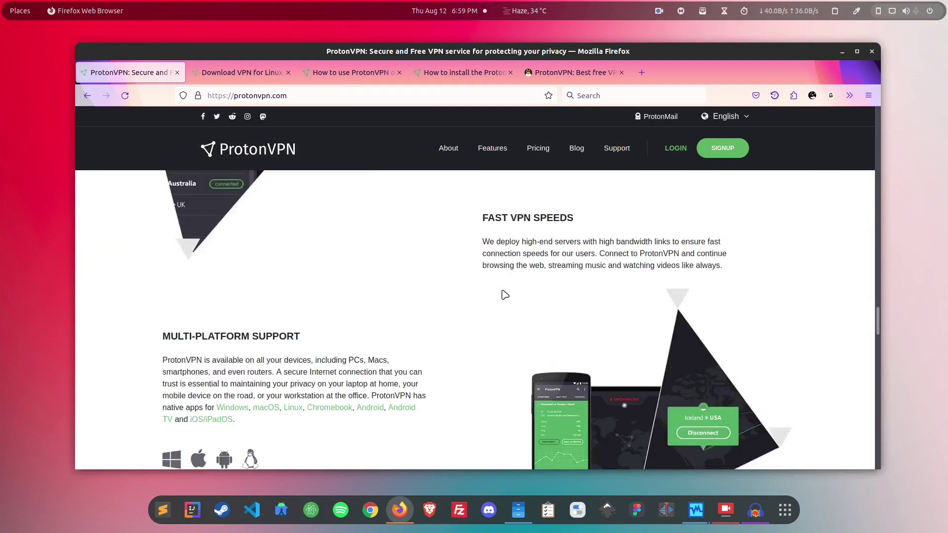
pyautogui.scroll(3, 502, 290)
pyautogui.scroll(-5, 503, 290)
pyautogui.scroll(-4, 504, 295)
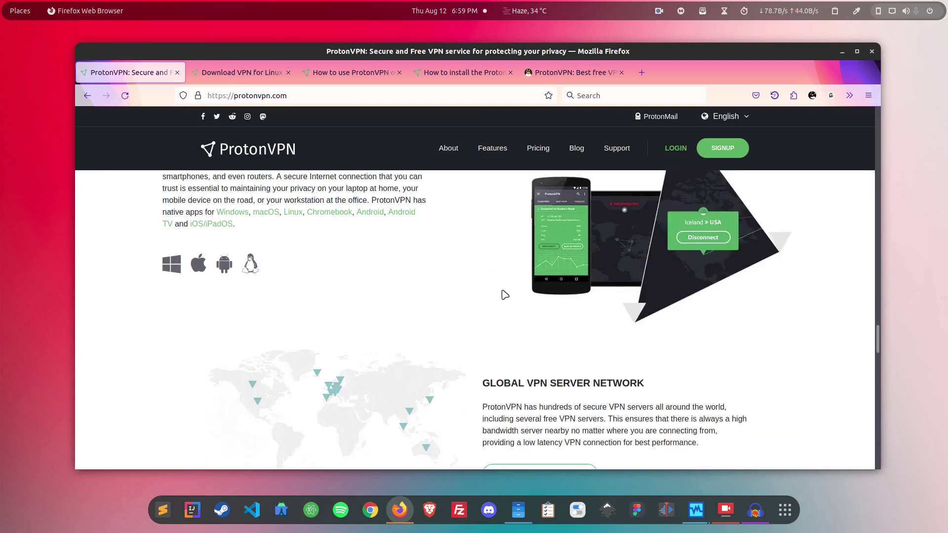
pyautogui.scroll(-5, 504, 294)
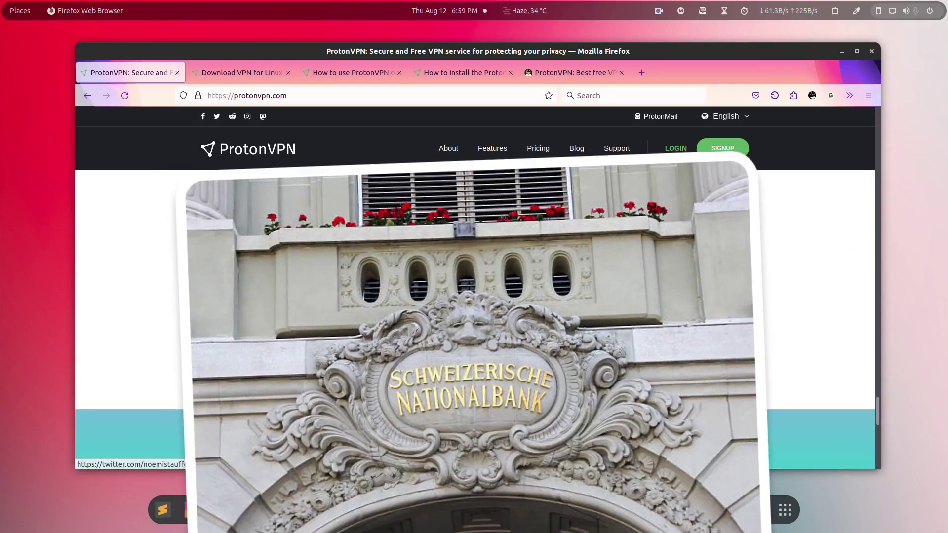
pyautogui.scroll(5, 504, 294)
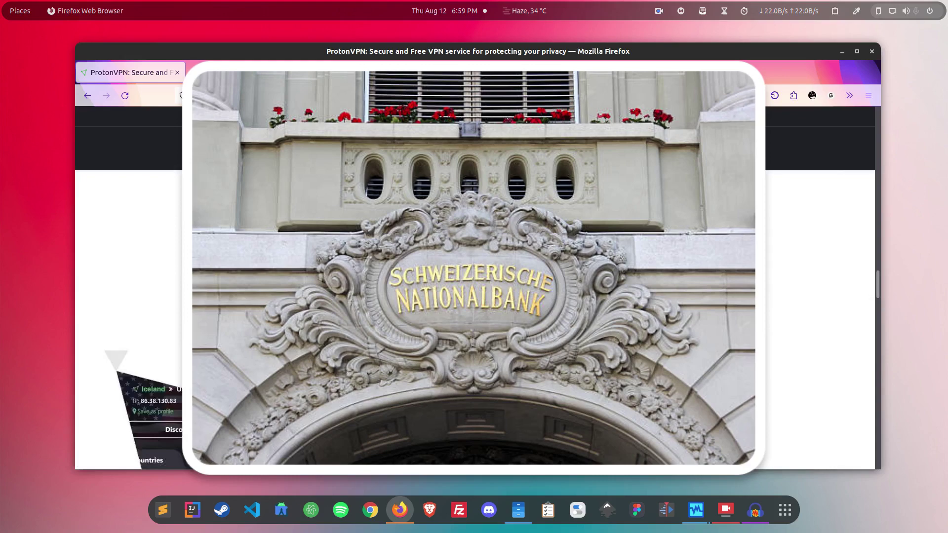
pyautogui.scroll(2, 504, 295)
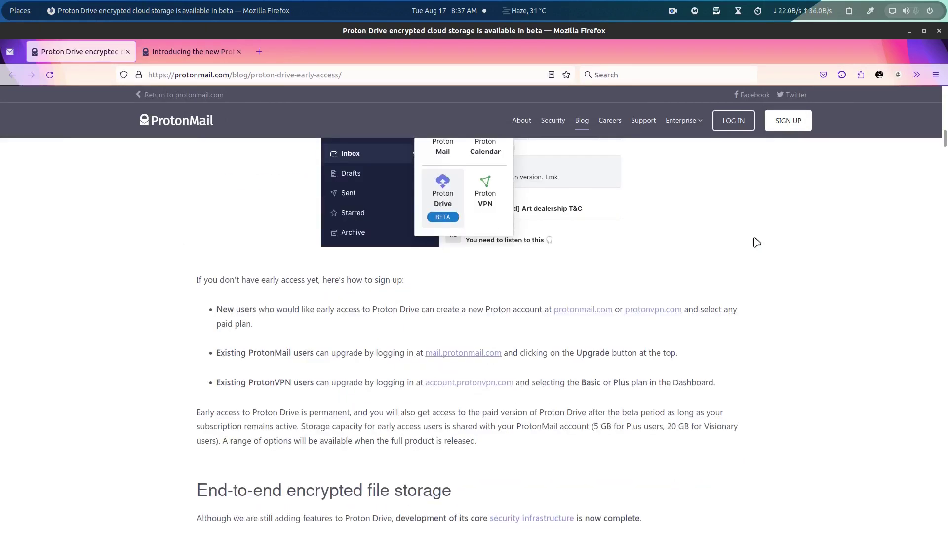
pyautogui.scroll(-8, 866, 226)
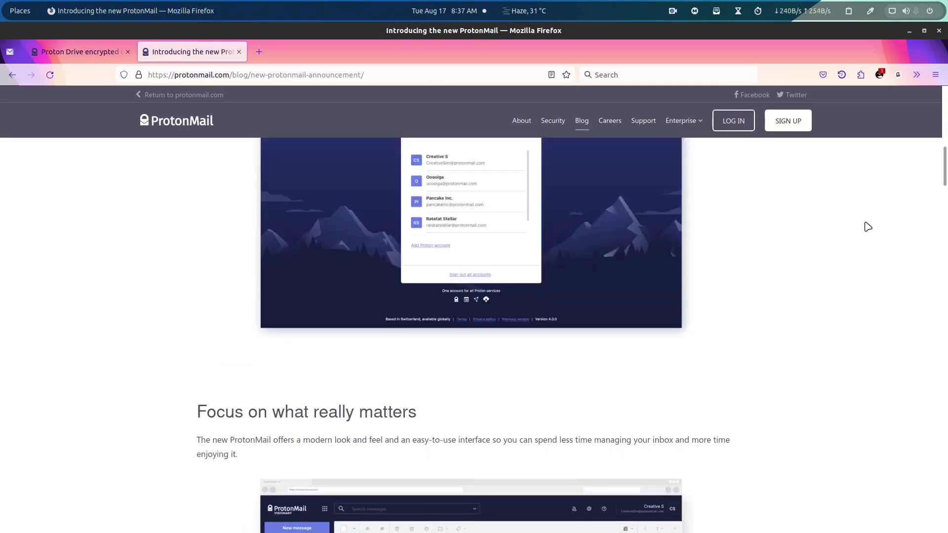
pyautogui.scroll(-15, 868, 226)
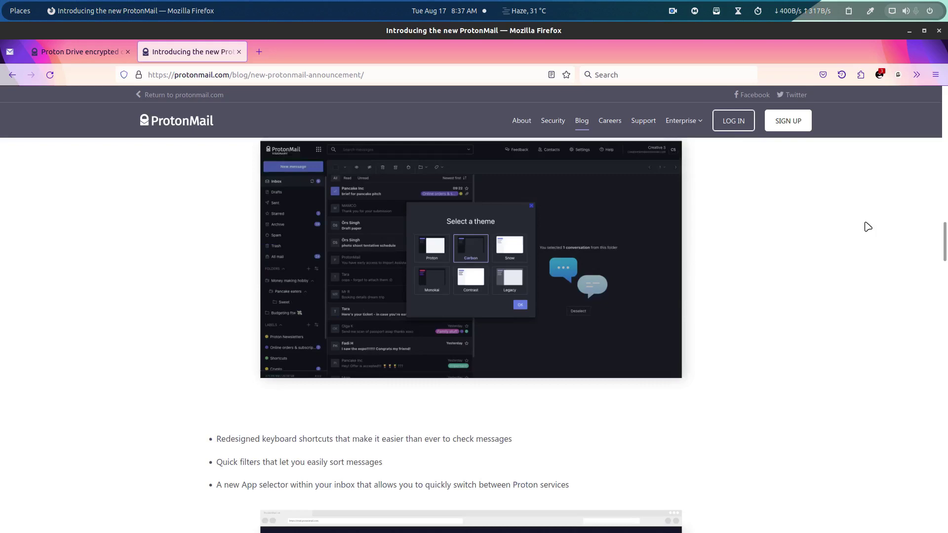
pyautogui.scroll(-1, 867, 226)
pyautogui.scroll(-15, 867, 227)
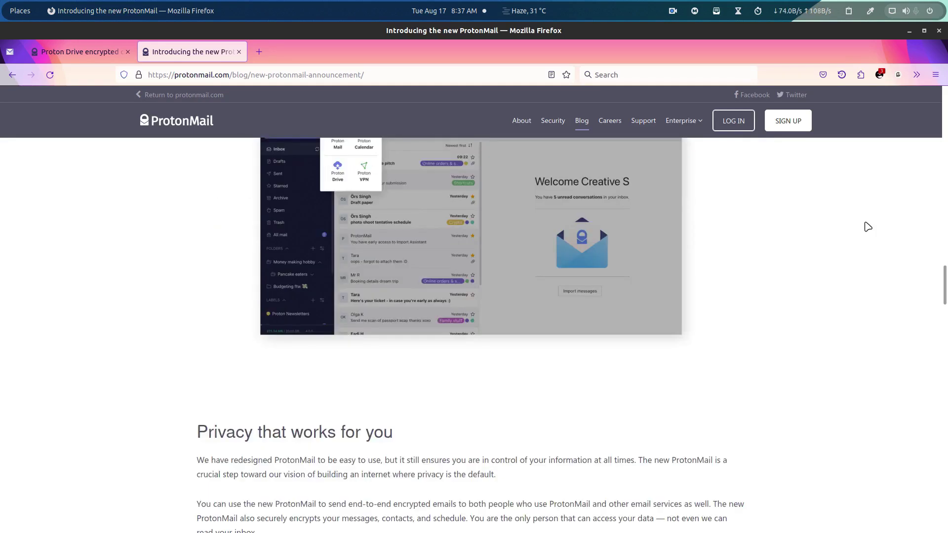
pyautogui.scroll(-4, 868, 226)
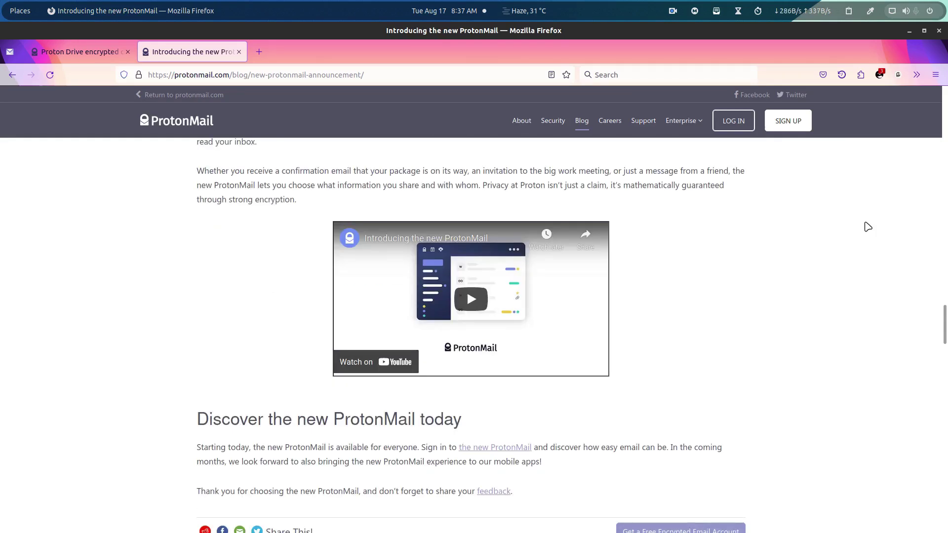
pyautogui.scroll(15, 873, 207)
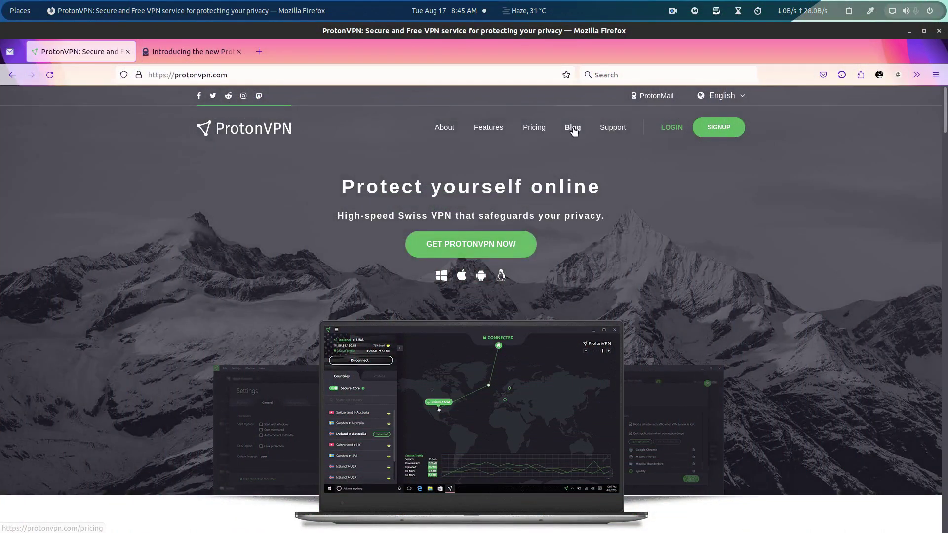
pyautogui.click(536, 130)
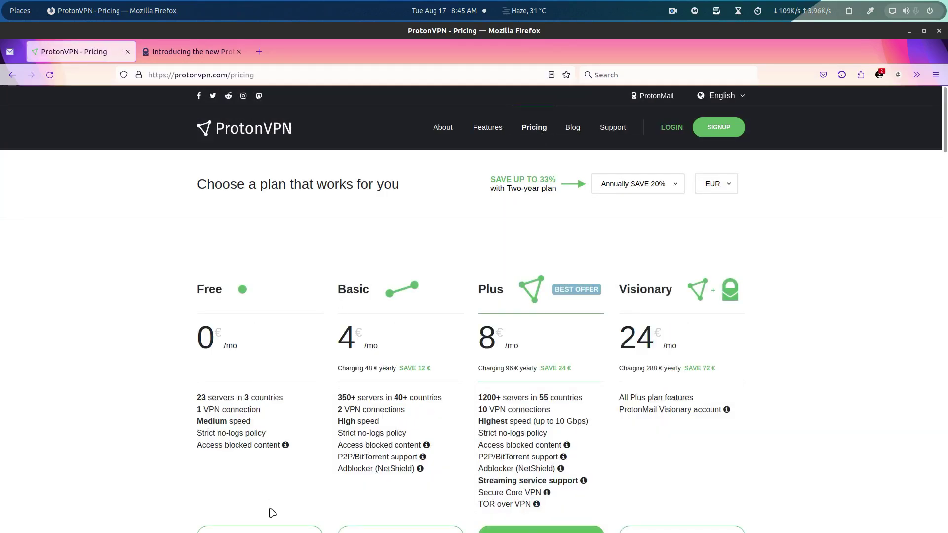
pyautogui.moveTo(291, 453); pyautogui.dragTo(194, 296)
pyautogui.click(171, 391)
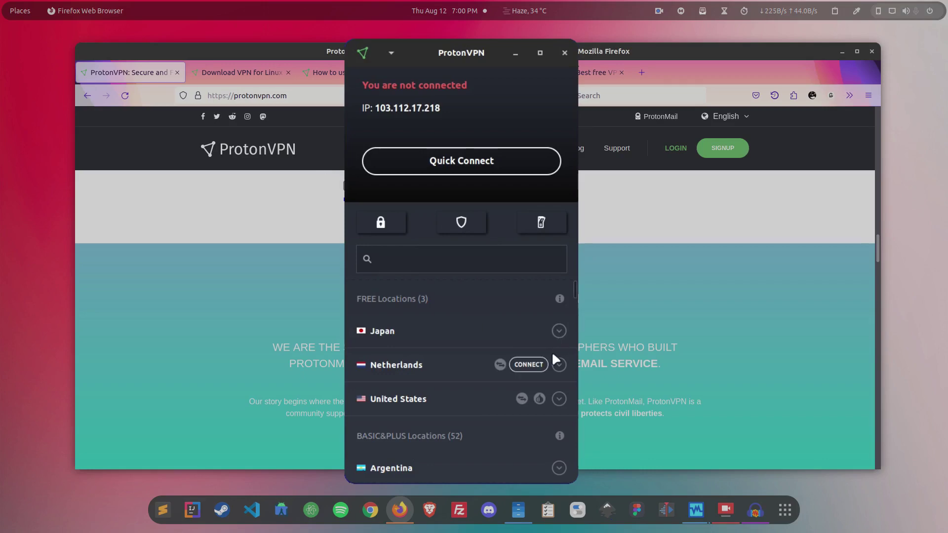
# Expand and collapse the free server lists for Japan, Netherlands and United States
pyautogui.click(555, 333)
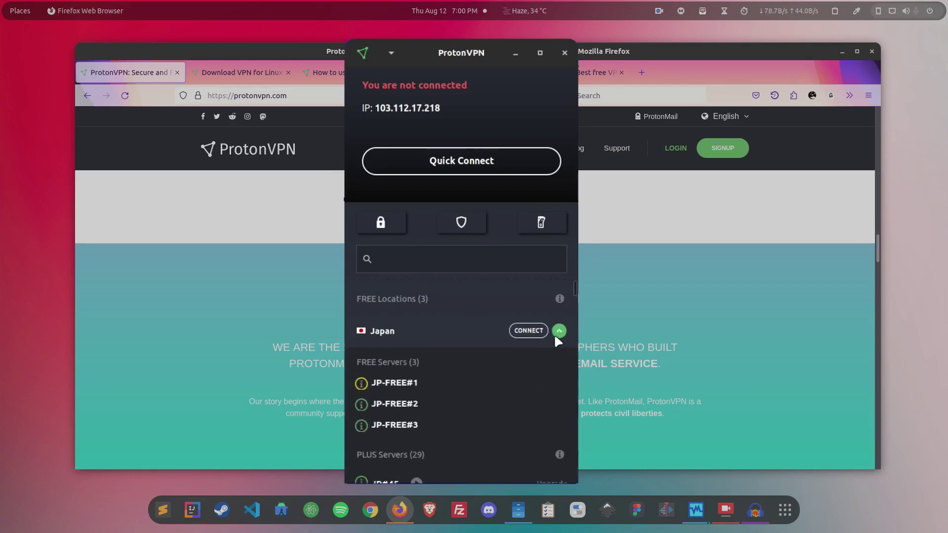
pyautogui.click(555, 332)
pyautogui.click(559, 364)
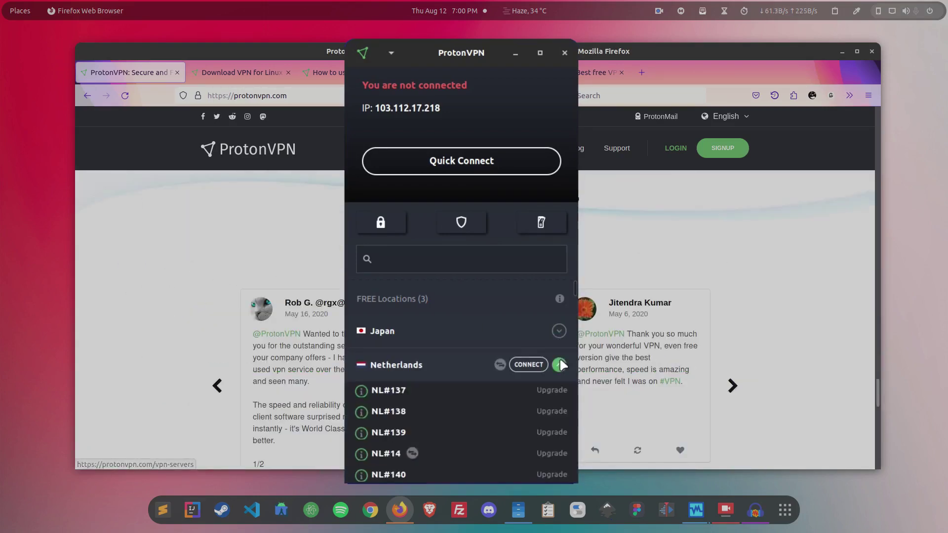
pyautogui.click(559, 365)
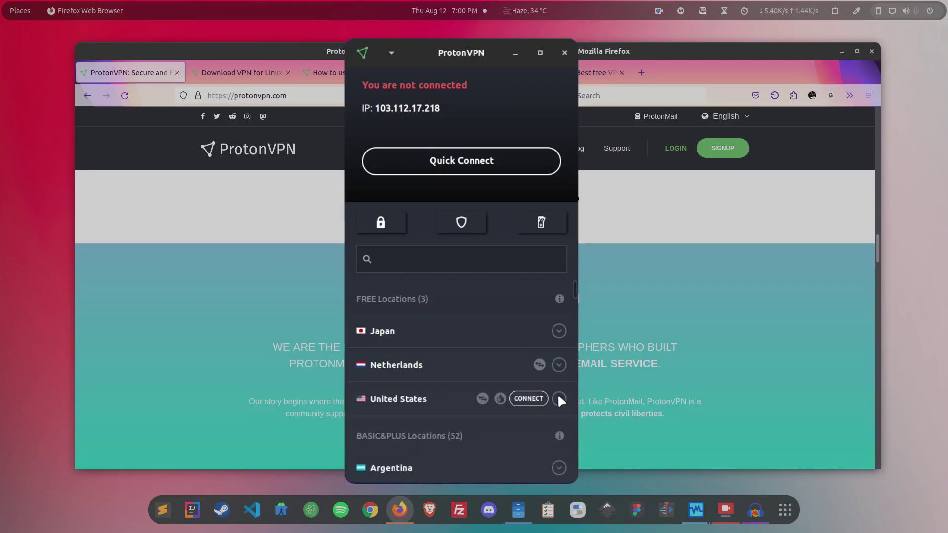
pyautogui.click(559, 399)
pyautogui.click(559, 399)
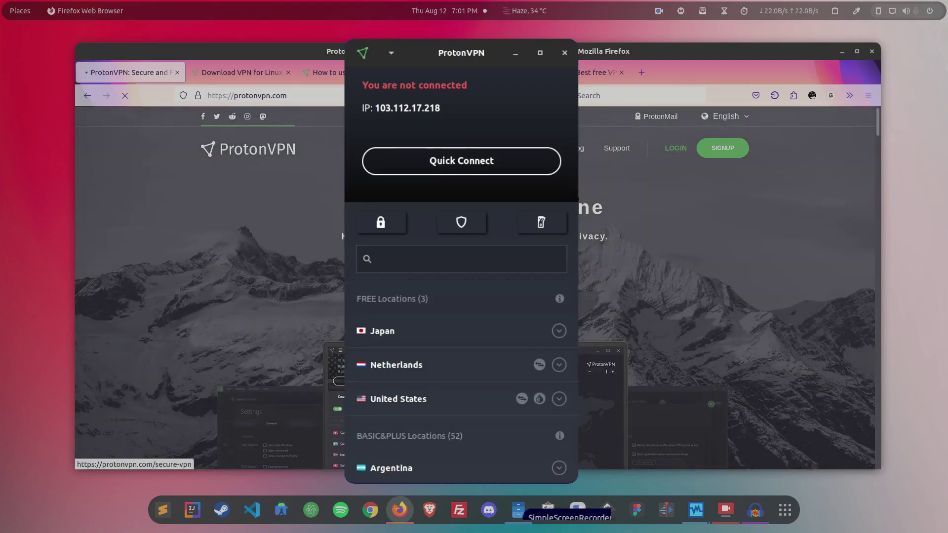
# Bring Firefox back to the front on the VPN Security Features page
pyautogui.scroll(-10, 477, 307)
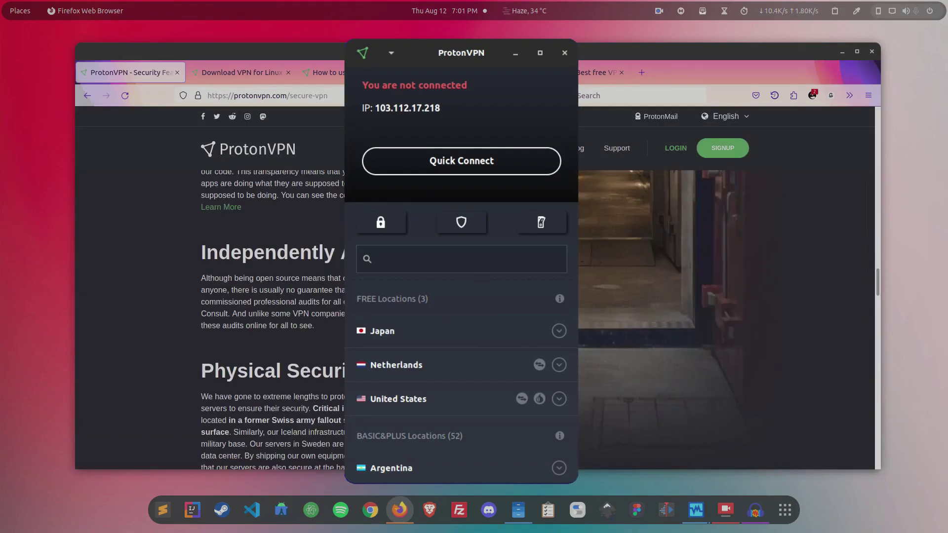
pyautogui.click(477, 306)
pyautogui.scroll(8, 477, 306)
pyautogui.scroll(6, 477, 306)
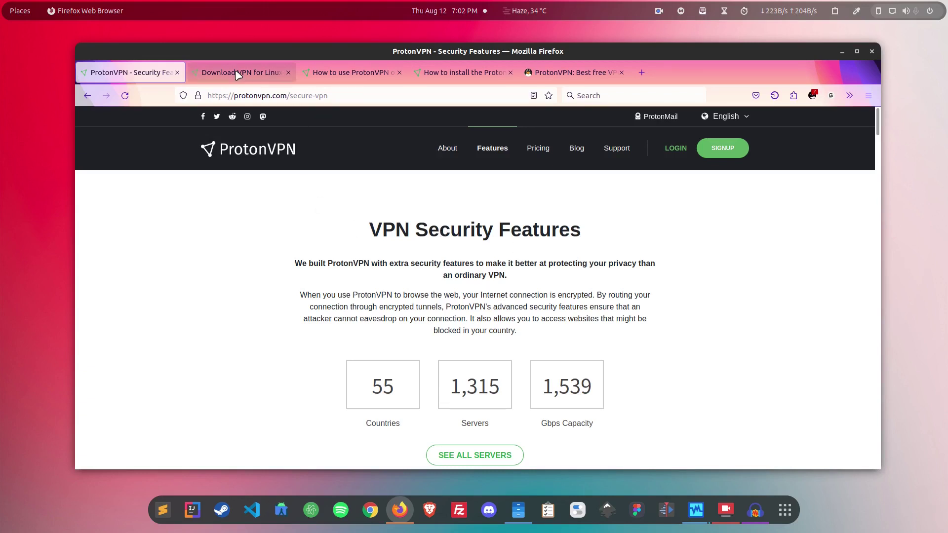
# Switch to the 'Download VPN for Linux' tab in Firefox
pyautogui.click(253, 76)
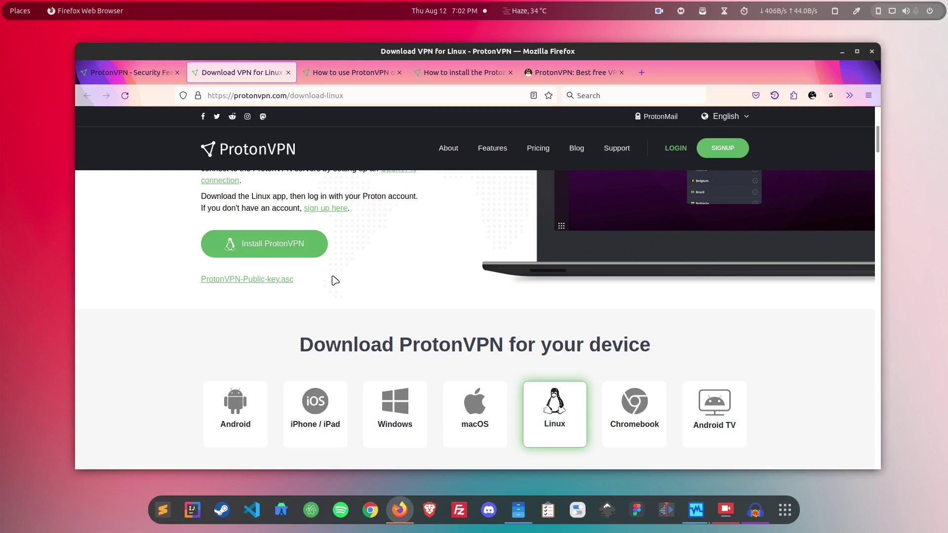
# Bring up the running Ubuntu VM from VirtualBox and dismiss its 21.04 upgrade offer
pyautogui.scroll(-4, 323, 337)
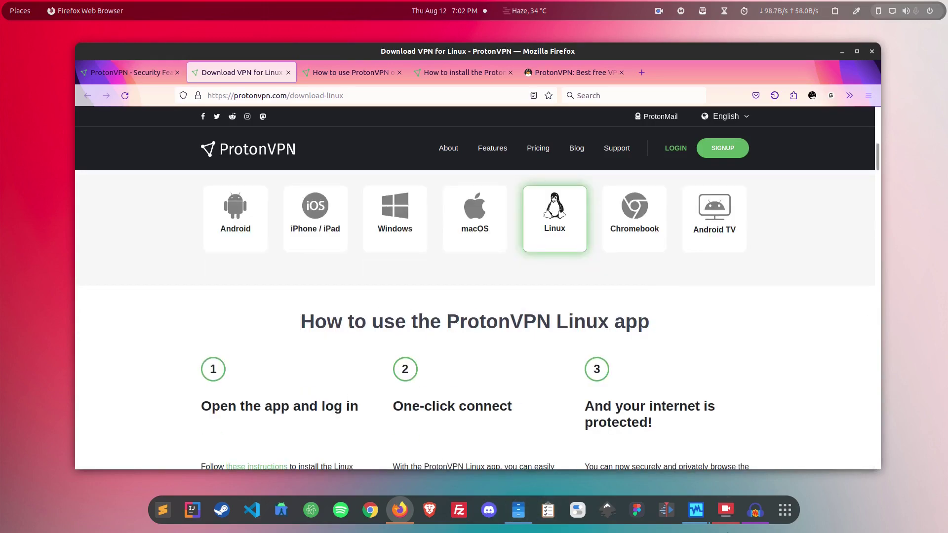
pyautogui.click(696, 510)
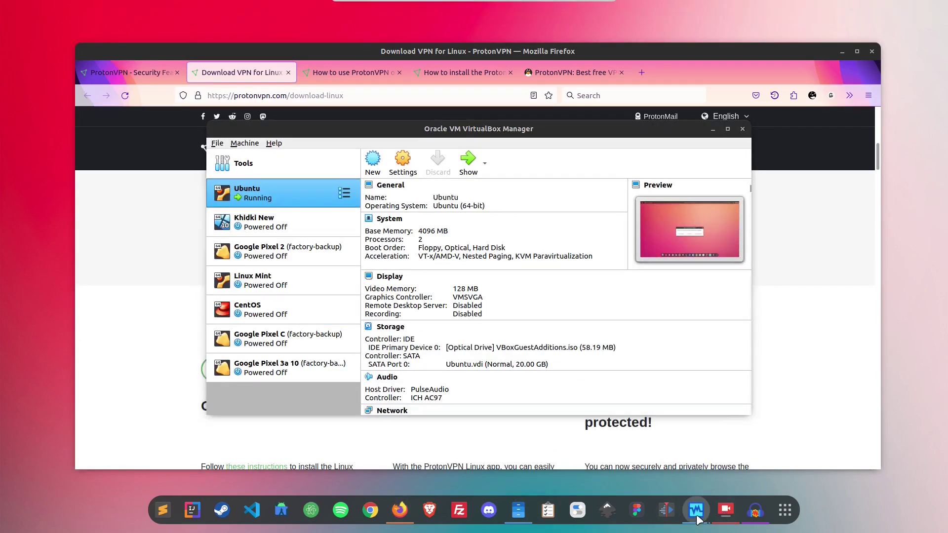
pyautogui.click(696, 514)
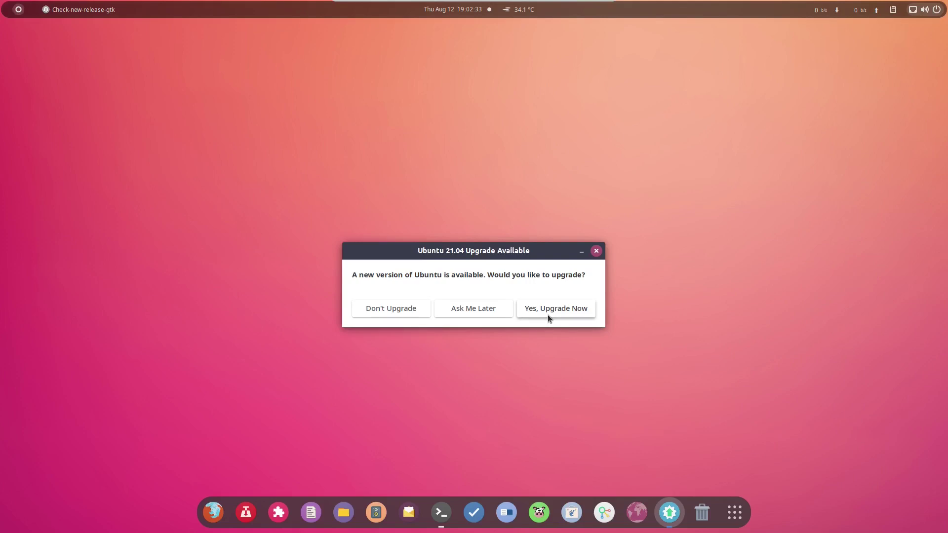
pyautogui.click(466, 311)
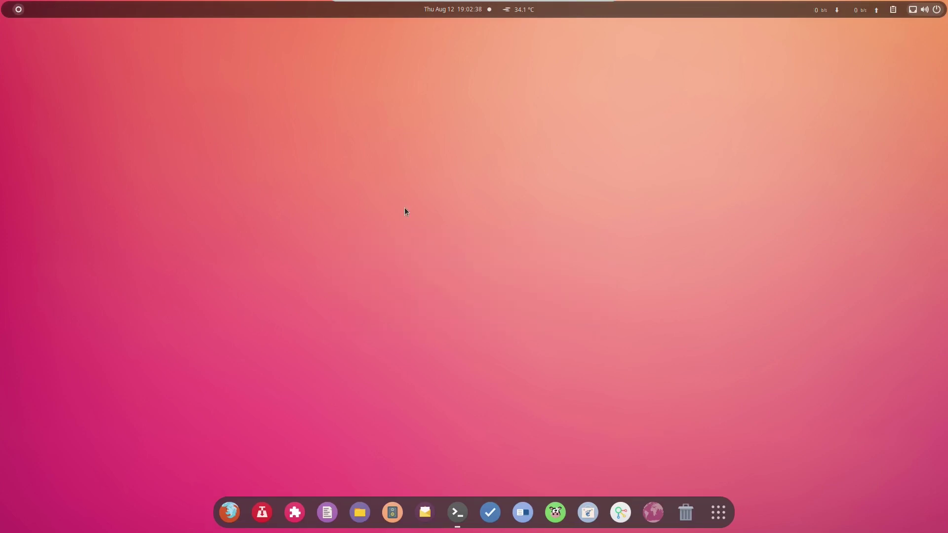
# Open a terminal in the VM, then minimise the VM and raise Firefox
pyautogui.click(457, 512)
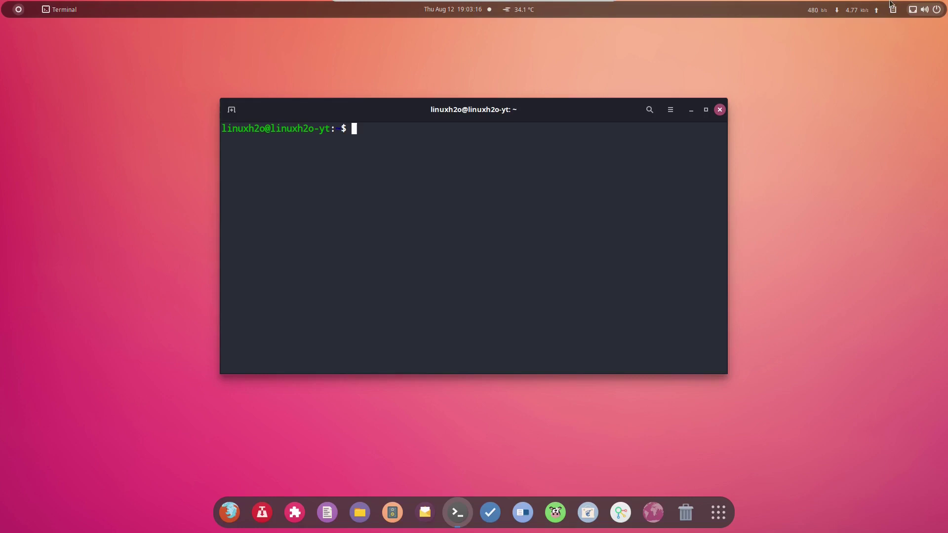
pyautogui.click(583, 5)
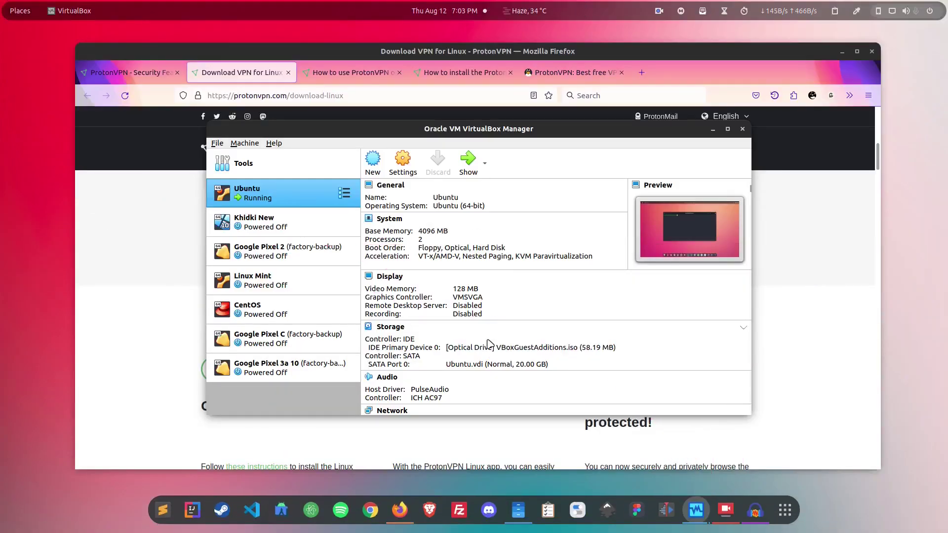
pyautogui.click(275, 77)
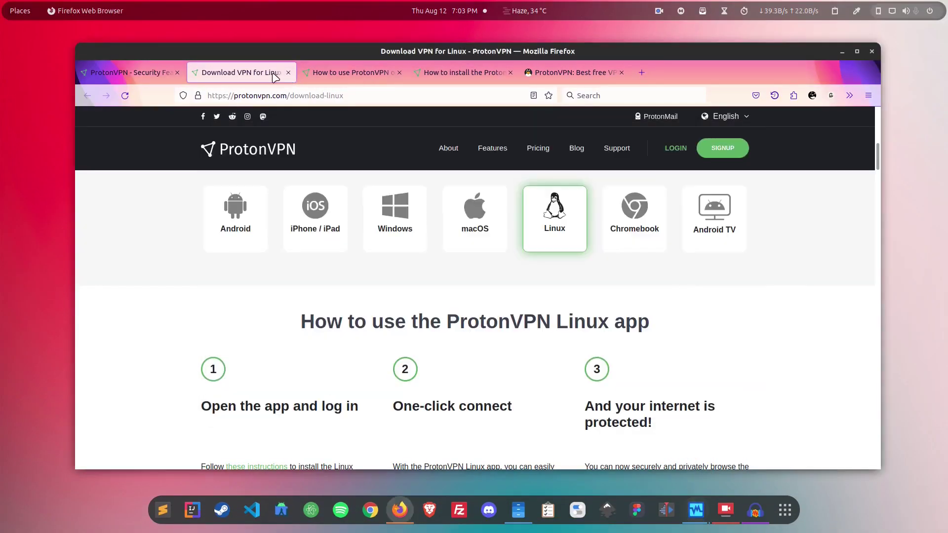
# Open the ProtonVPN Linux install instructions, briefly checking the LinuxH2O article tab
pyautogui.click(557, 227)
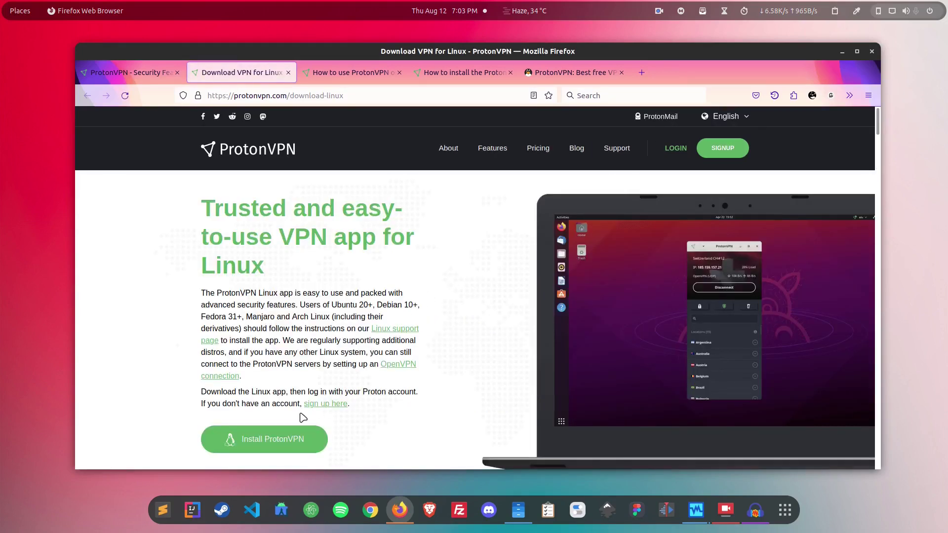
pyautogui.click(277, 437)
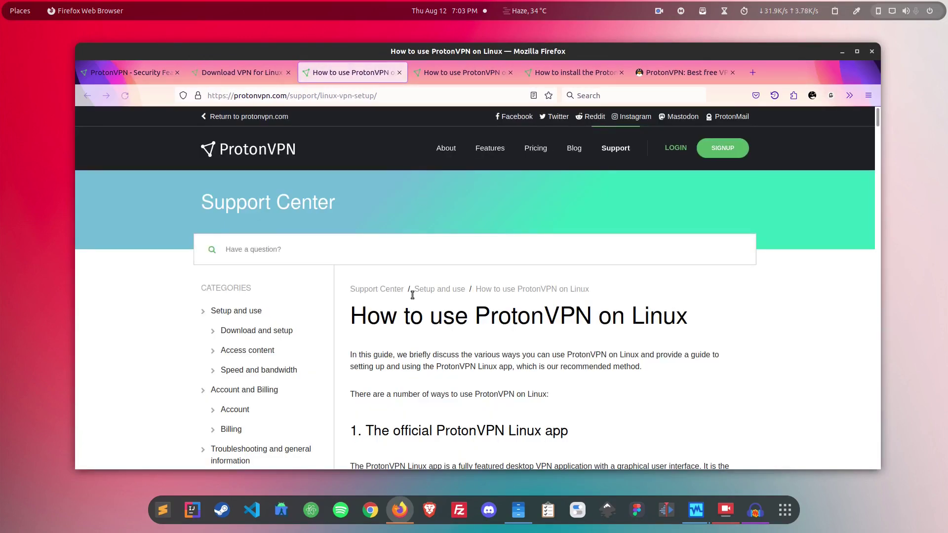
pyautogui.scroll(-20, 413, 296)
pyautogui.scroll(7, 413, 297)
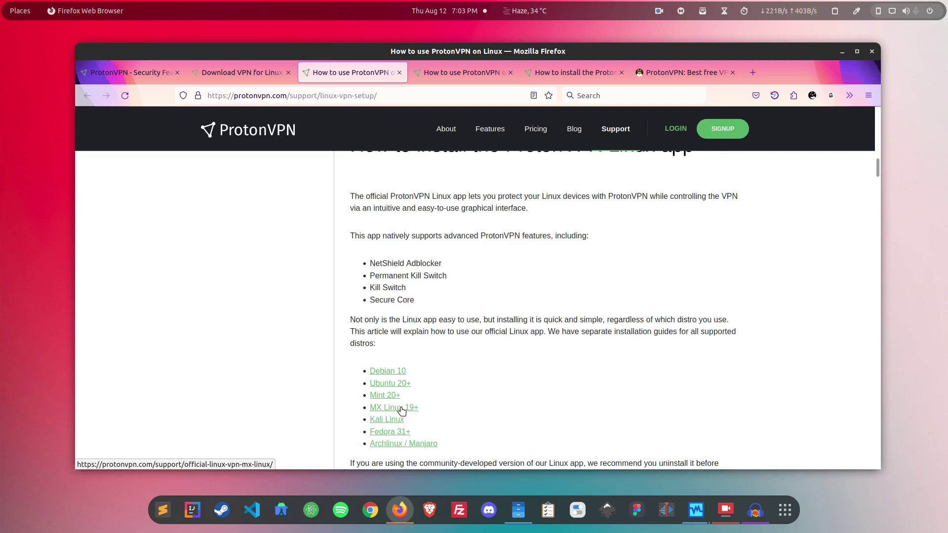
pyautogui.click(673, 72)
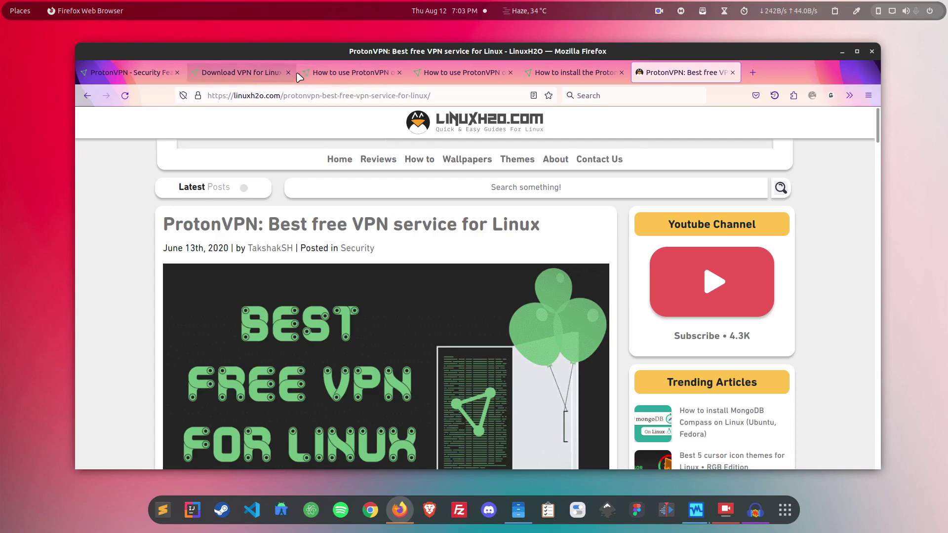
pyautogui.click(351, 75)
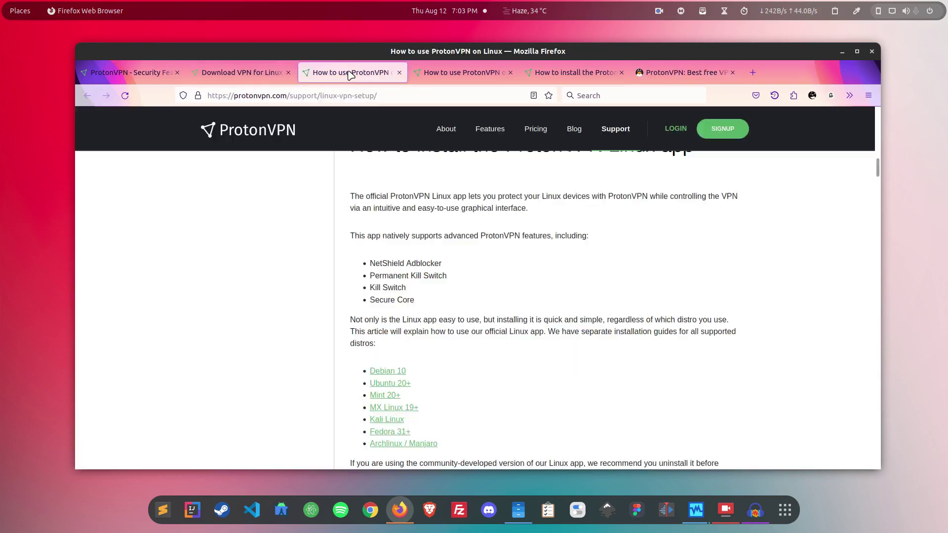
# Open the Ubuntu 20+ guide and copy the 'Download the ProtonVPN DEB package' link
pyautogui.click(389, 384)
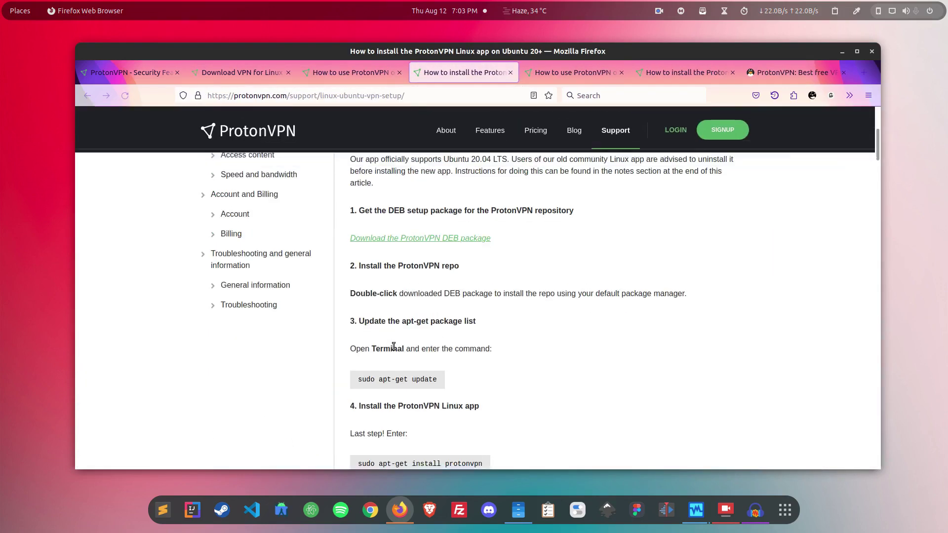
pyautogui.rightClick(420, 239)
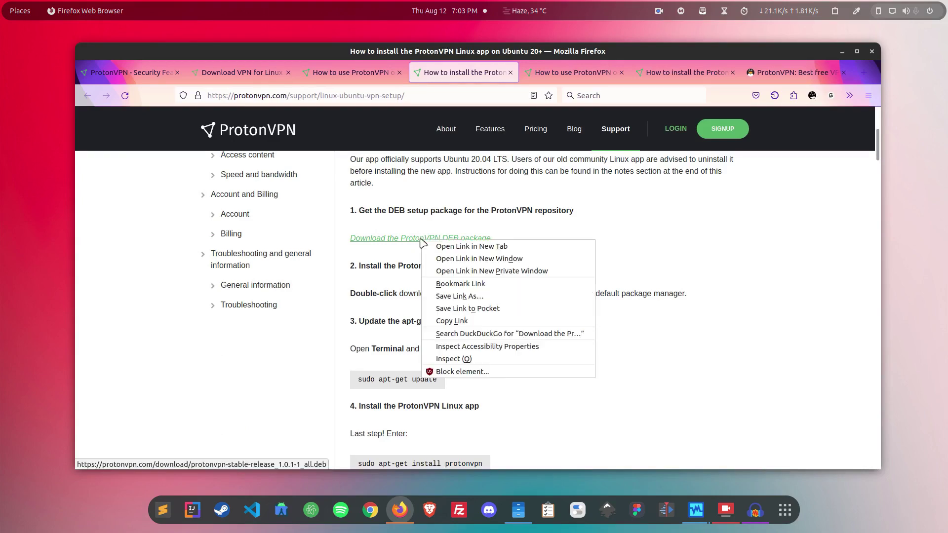
pyautogui.click(489, 322)
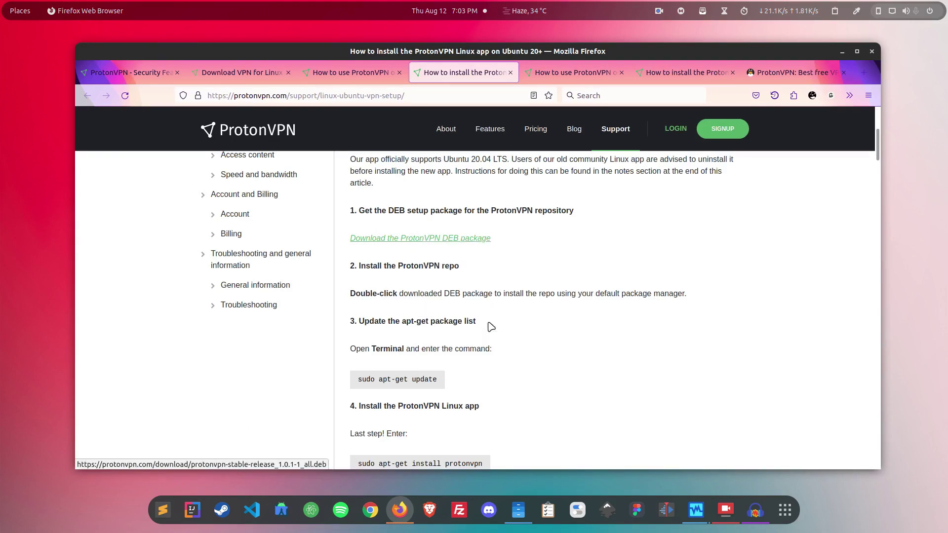
# Download the ProtonVPN repository DEB package with wget in the VM terminal, then clear it
pyautogui.click(694, 517)
pyautogui.click(485, 280)
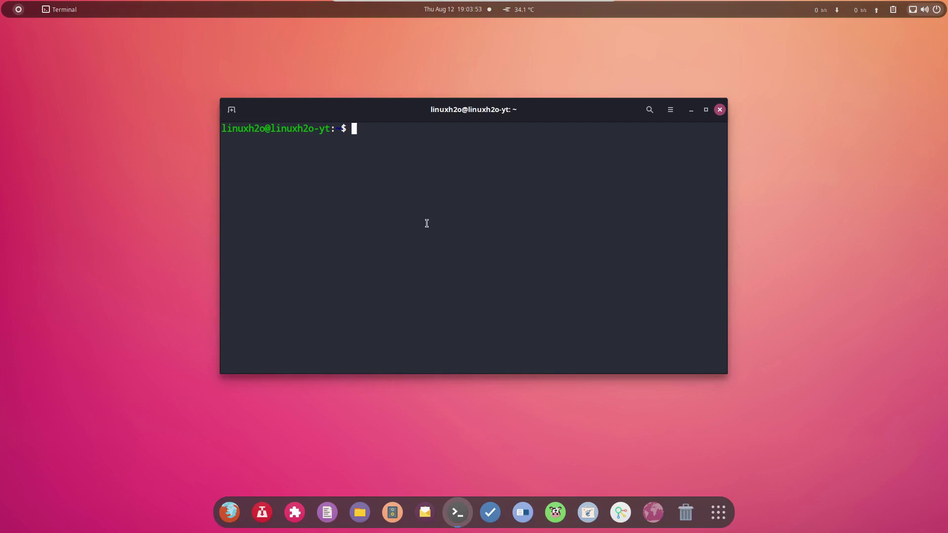
pyautogui.write('wget')
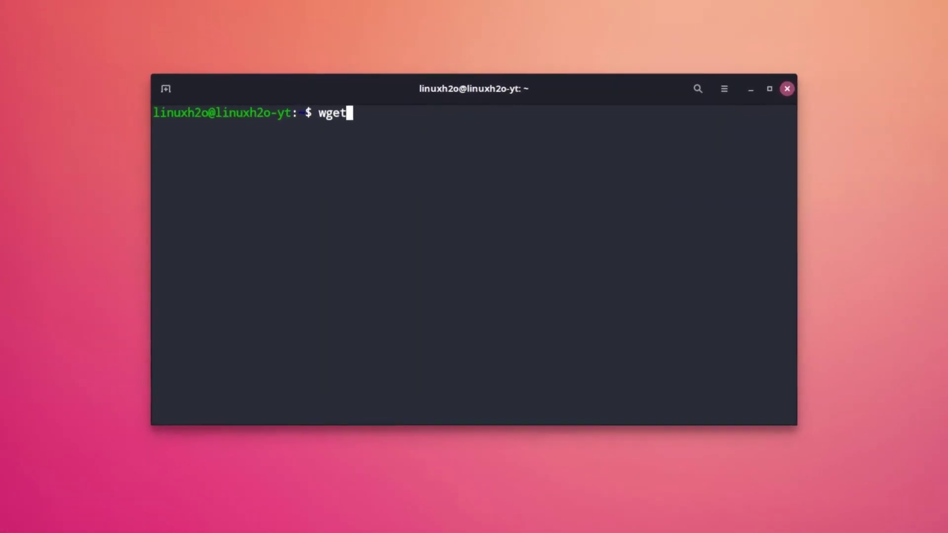
pyautogui.hotkey('ctrl', 'shift', 'v')
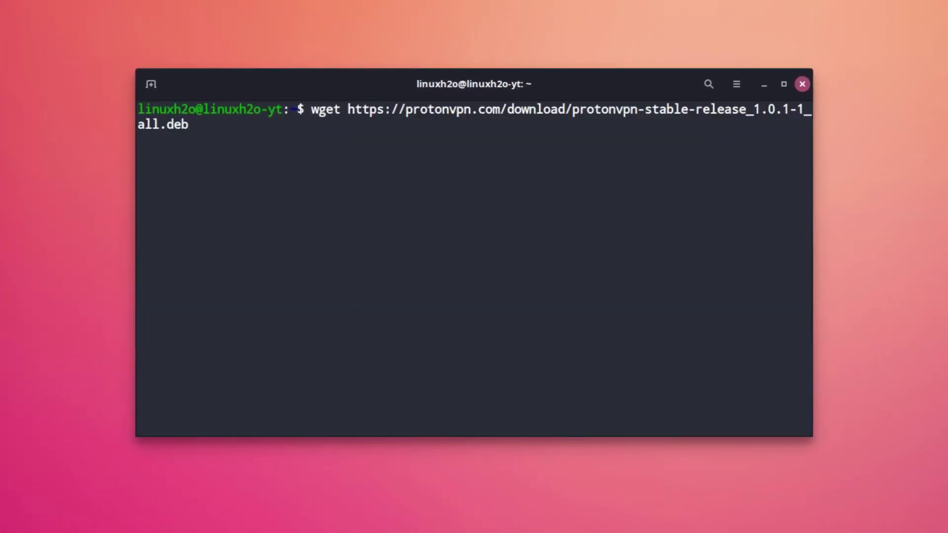
pyautogui.press('Return')
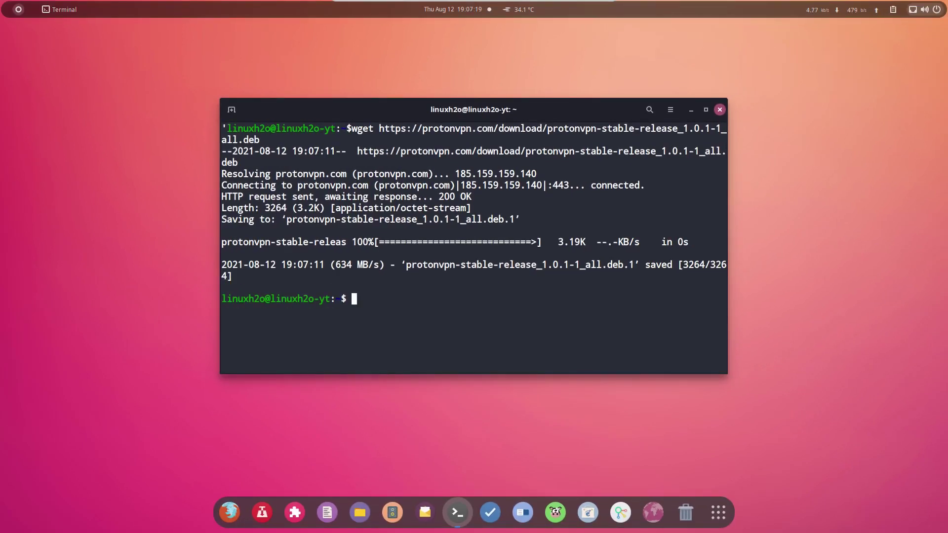
pyautogui.press('Return')
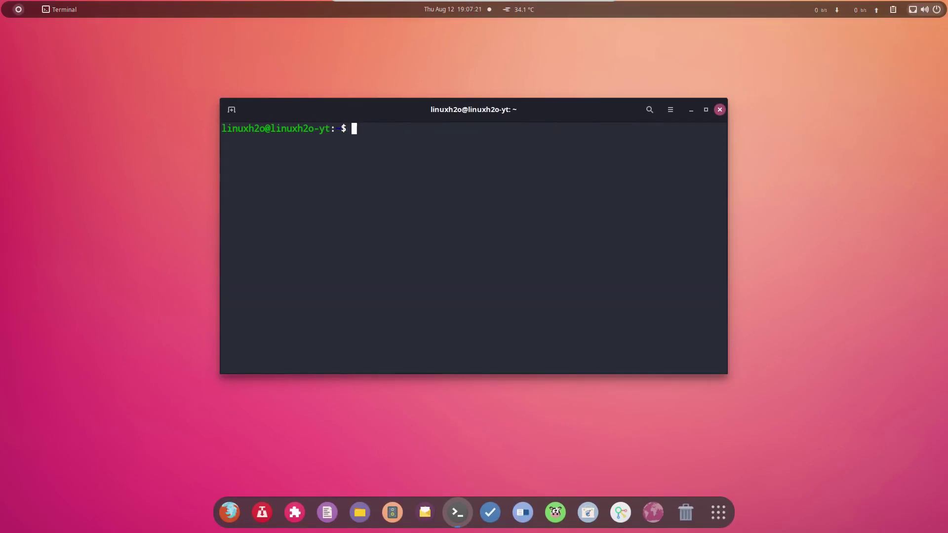
# Install protonvpn-stable-release_1.0.1-1_all.deb with sudo dpkg -i and run sudo apt update
pyautogui.write('sudo dpkg ')
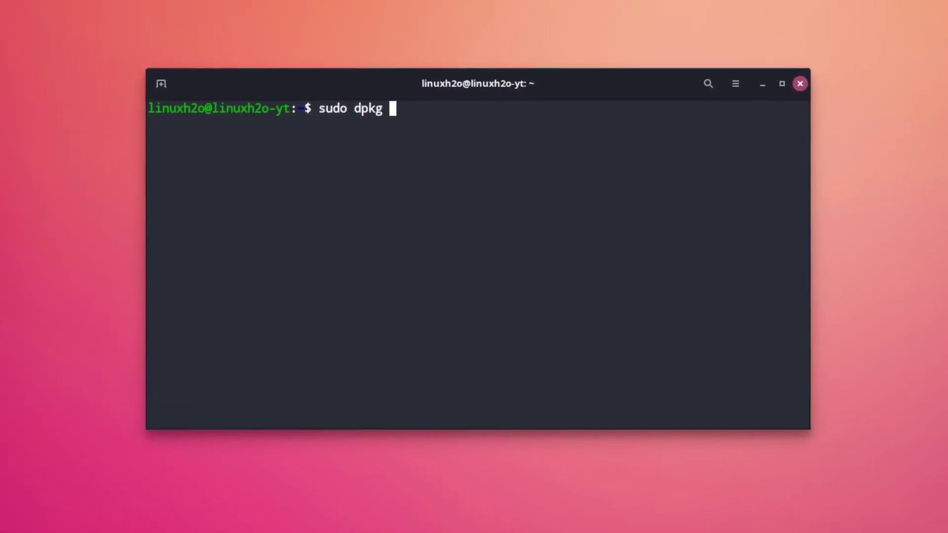
pyautogui.write('-i proto')
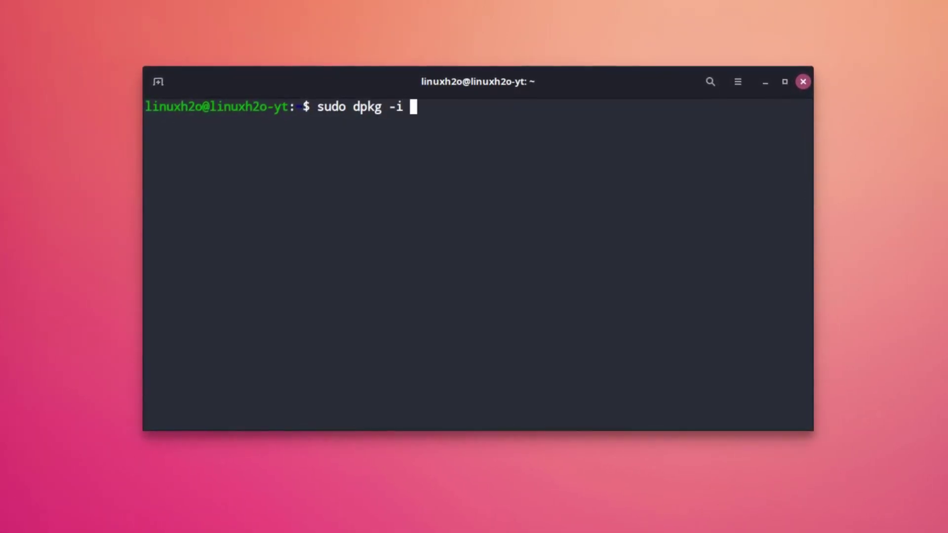
pyautogui.press('Tab')
pyautogui.press('Return')
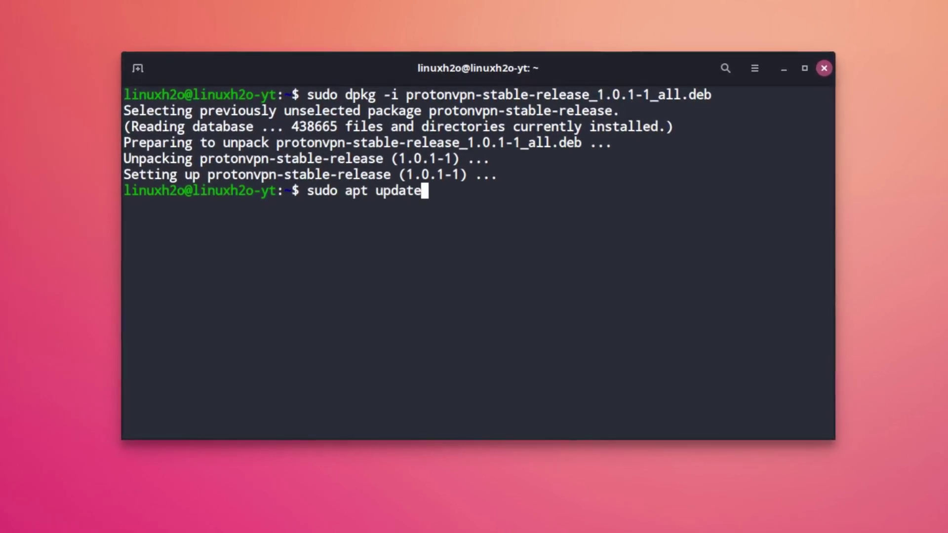
pyautogui.press('Return')
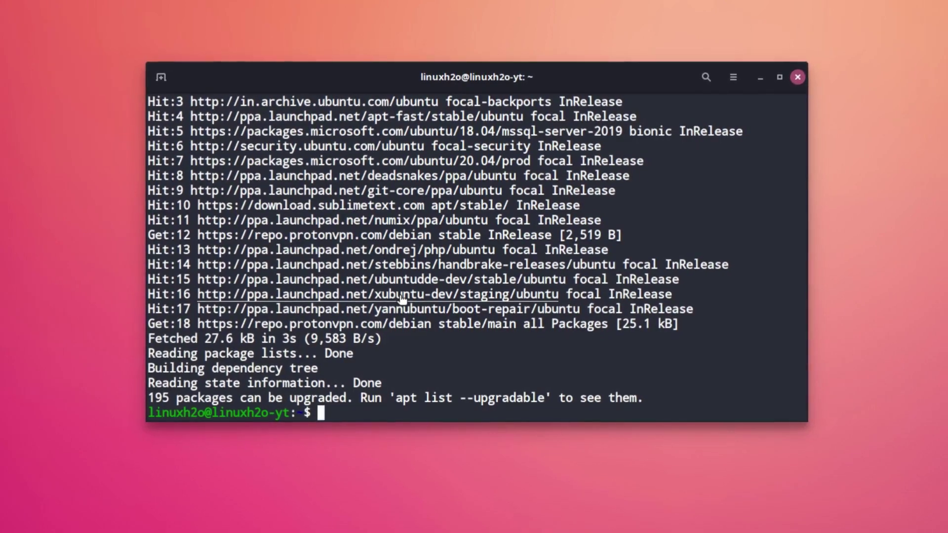
# Run sudo apt install protonvpn and answer Y to install protonvpn-gui and protonvpn-cli
pyautogui.write('sudo apt ')
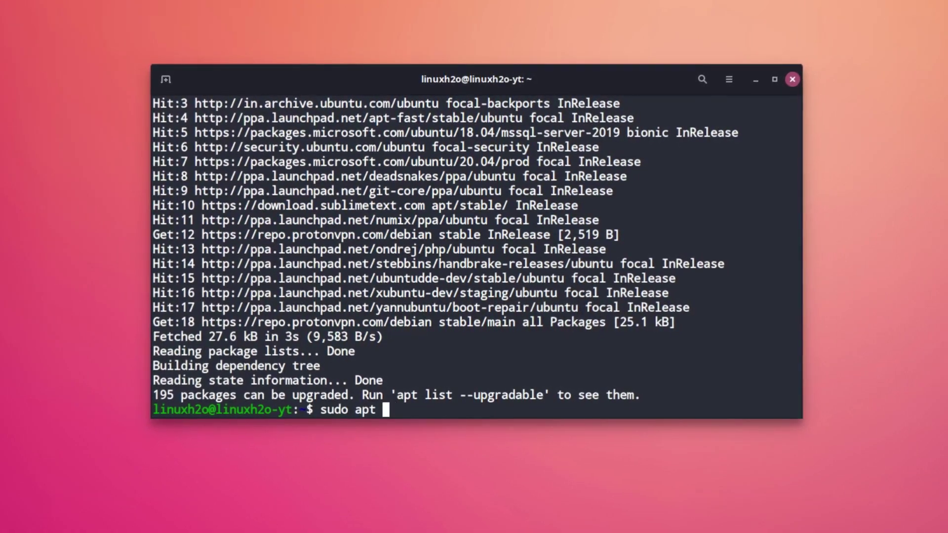
pyautogui.write('install prot')
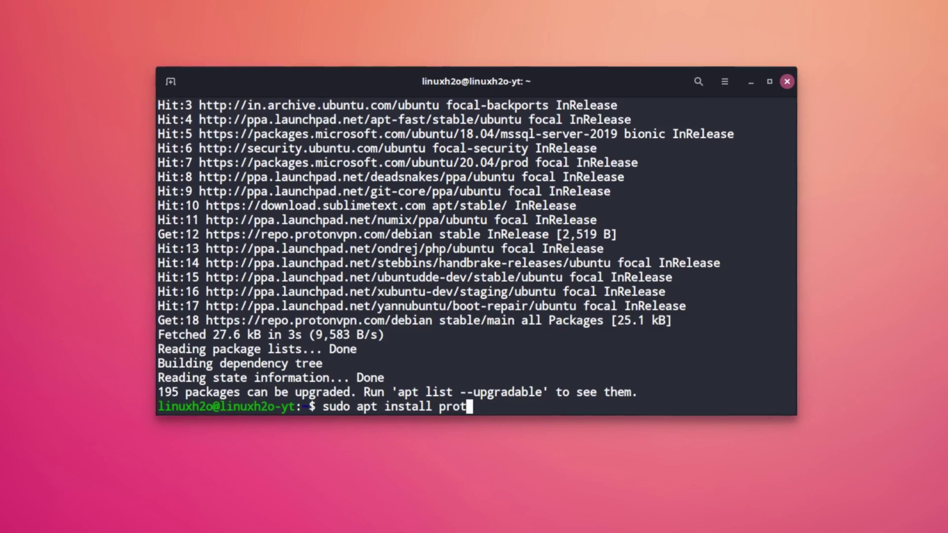
pyautogui.write('onv')
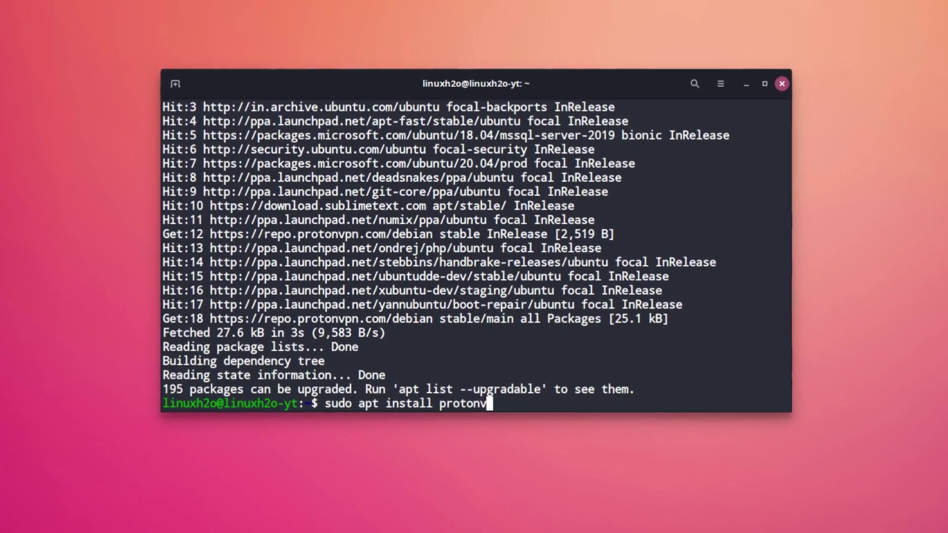
pyautogui.write('pn')
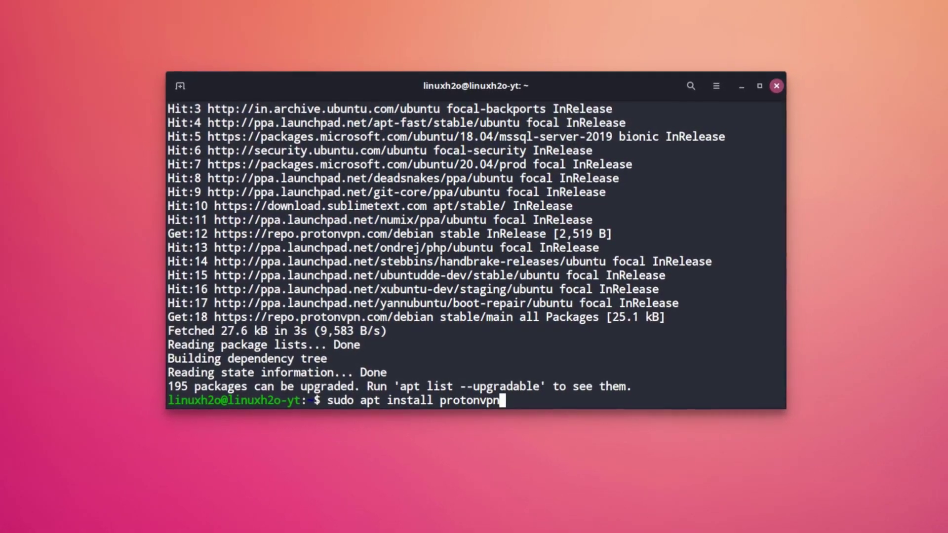
pyautogui.press('Return')
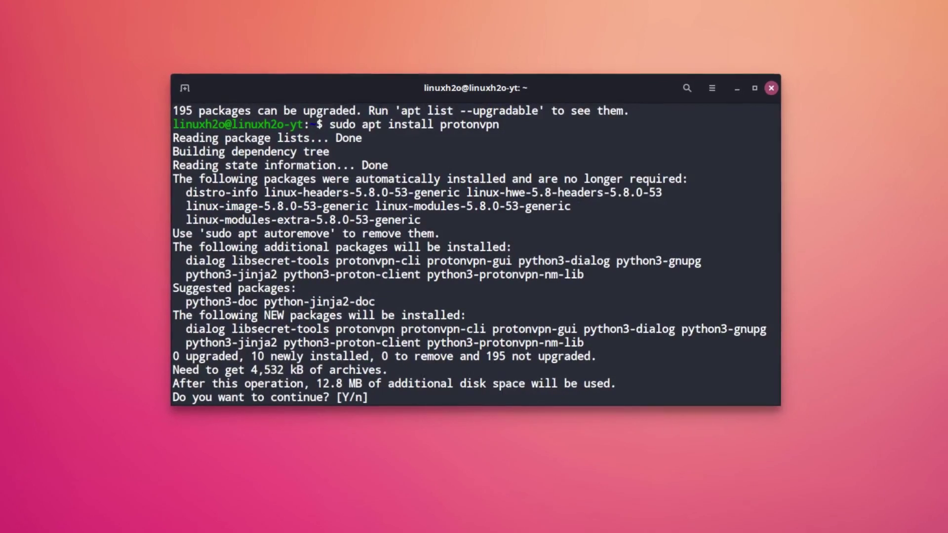
pyautogui.write('Y')
pyautogui.press('Return')
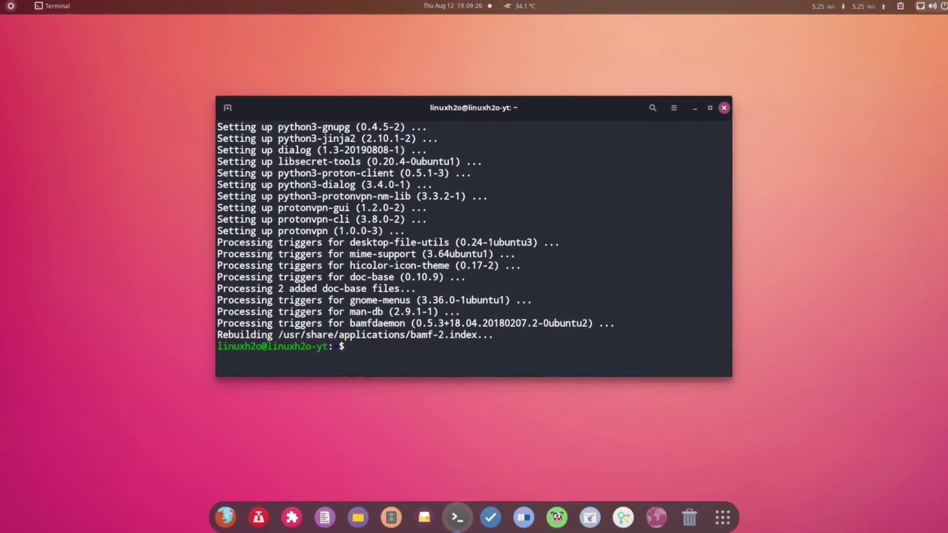
# Clear the terminal, launch ProtonVPN via the 'prot' app search, and unlock the login keyring
pyautogui.write('clear')
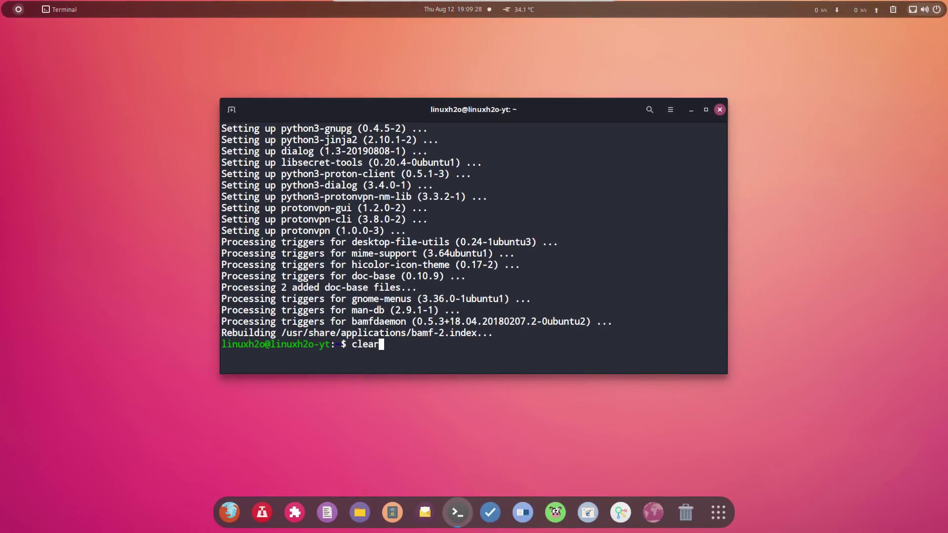
pyautogui.press('Return')
pyautogui.press('super')
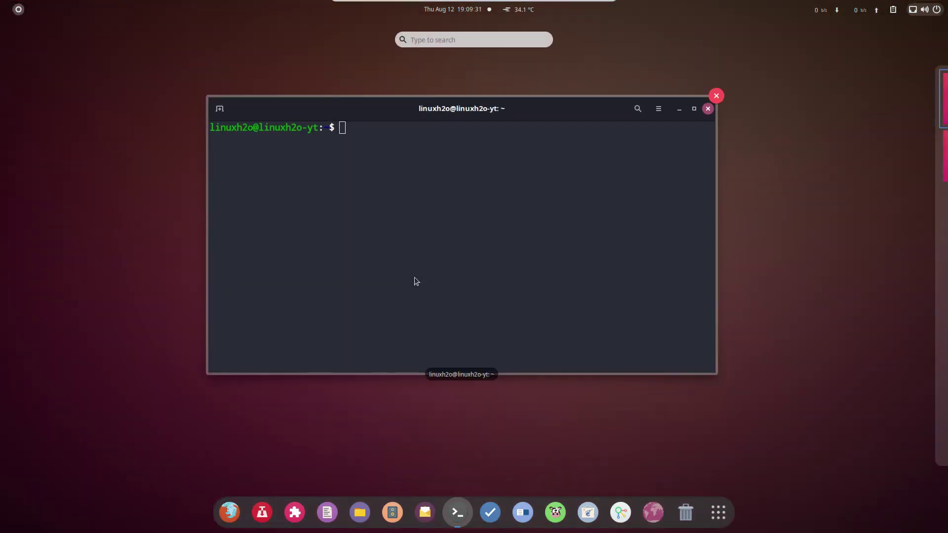
pyautogui.write('prot')
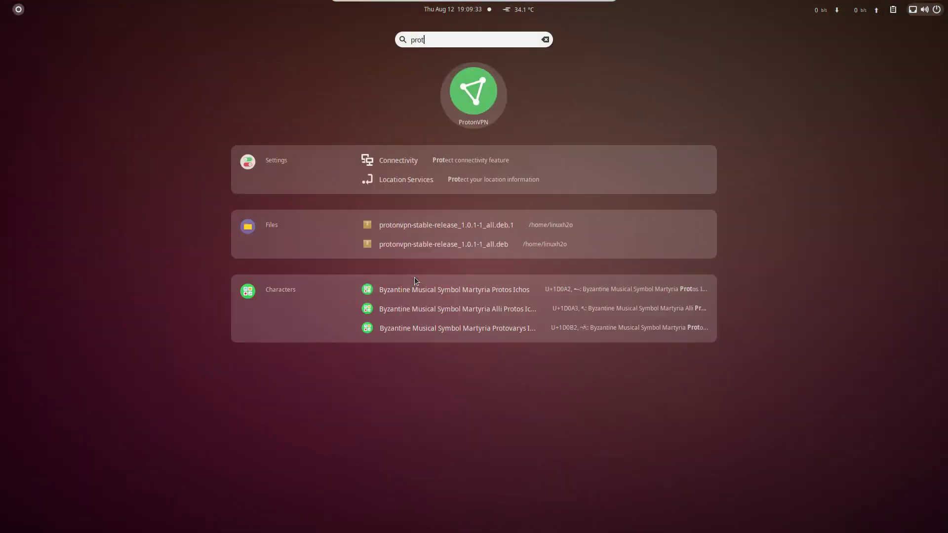
pyautogui.press('super')
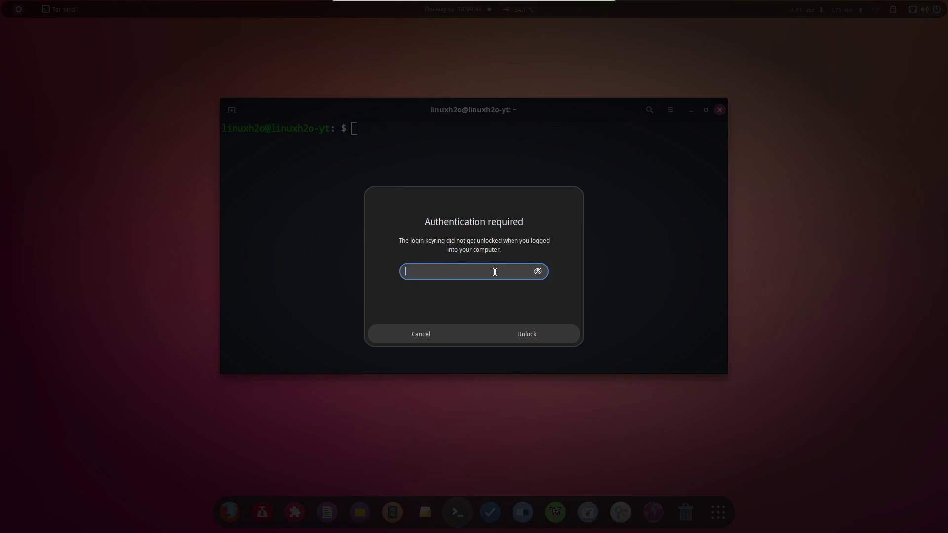
pyautogui.press('Return')
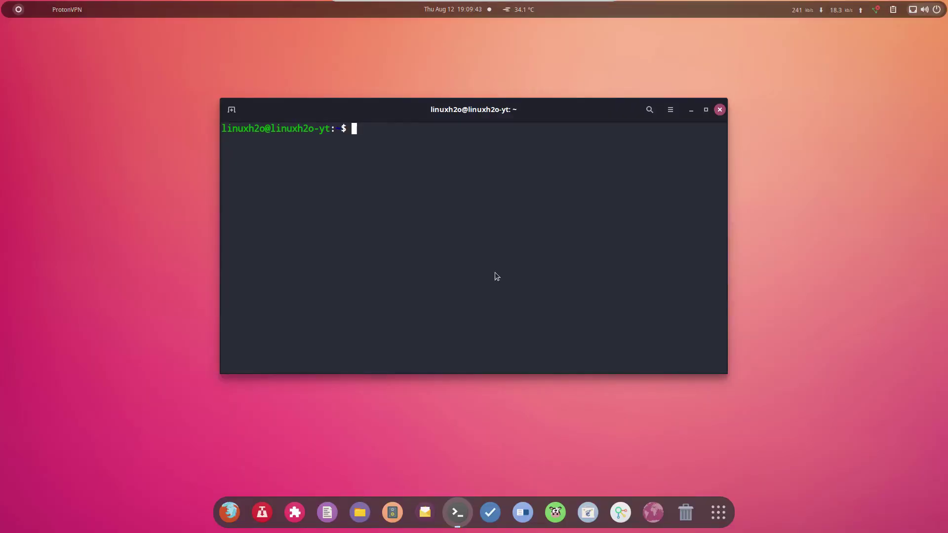
# Bring up the ProtonVPN login window, paste the account password and log in
pyautogui.click(692, 111)
pyautogui.click(692, 111)
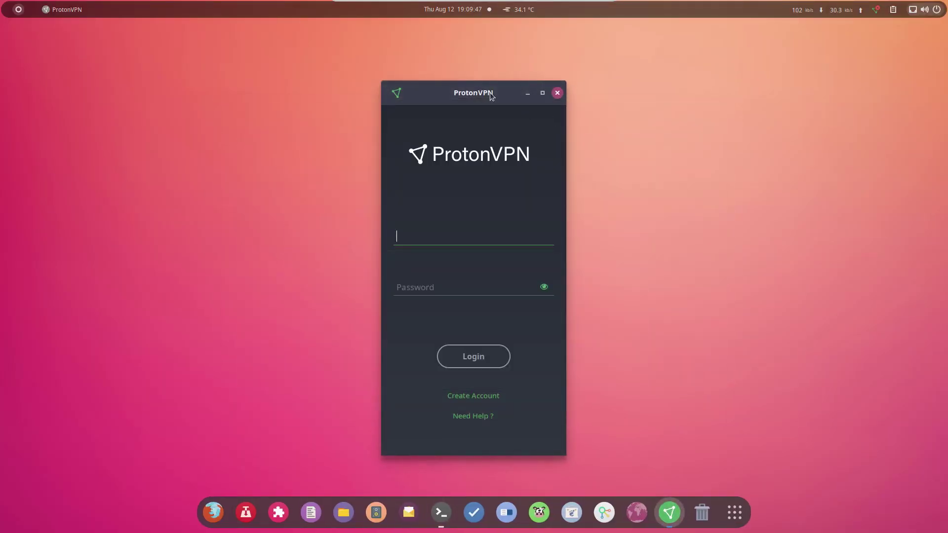
pyautogui.moveTo(484, 98); pyautogui.dragTo(537, 99)
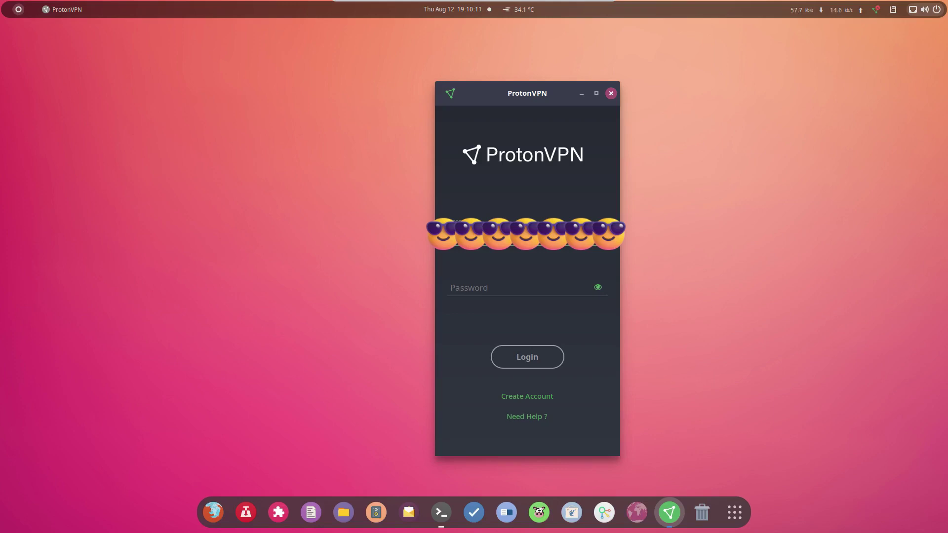
pyautogui.hotkey('ctrl', 'v')
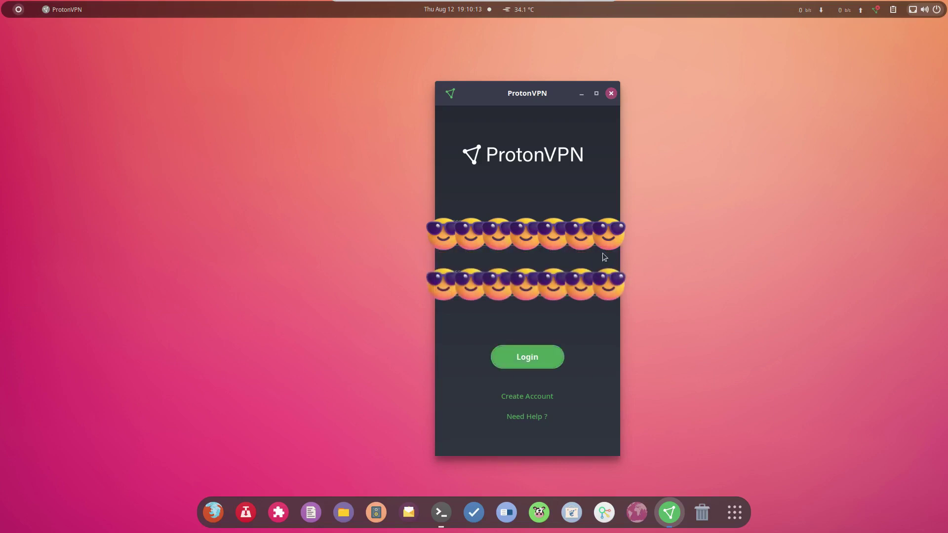
pyautogui.click(531, 360)
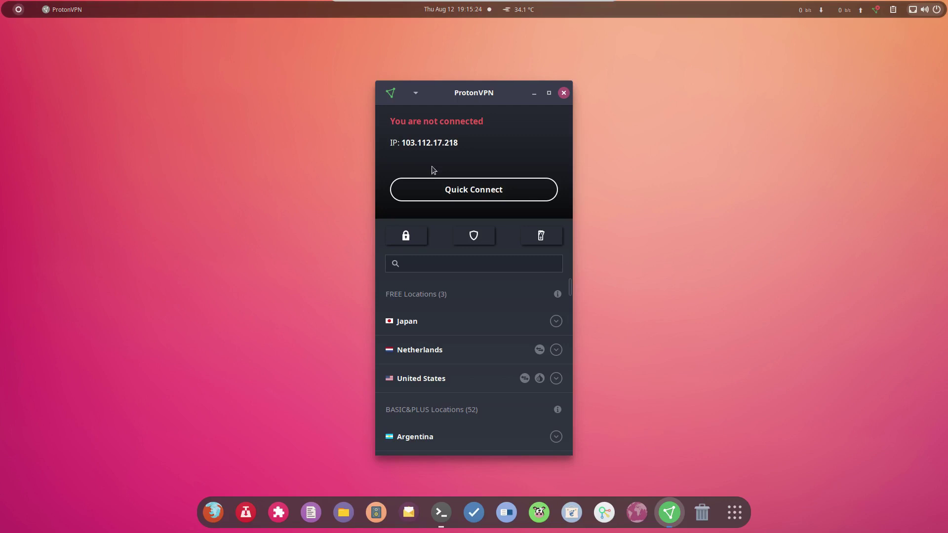
# Connect to the Netherlands NL-FREE#5 server from the FREE Locations list
pyautogui.moveTo(432, 351)
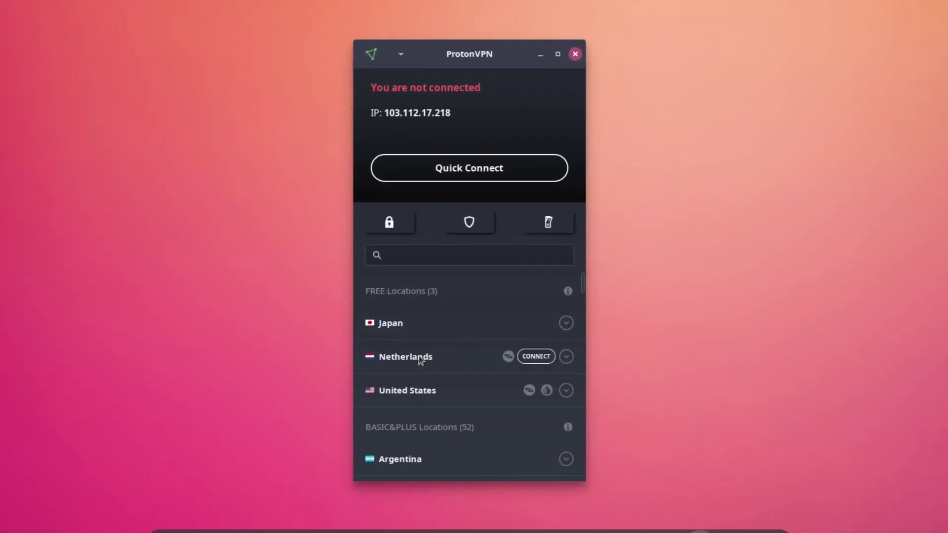
pyautogui.scroll(-15, 413, 390)
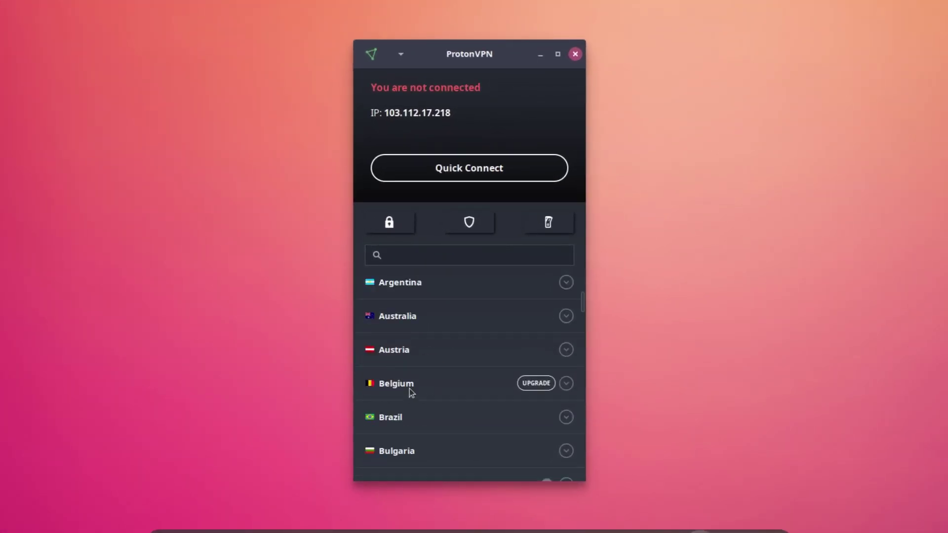
pyautogui.scroll(-2, 417, 378)
pyautogui.scroll(20, 417, 378)
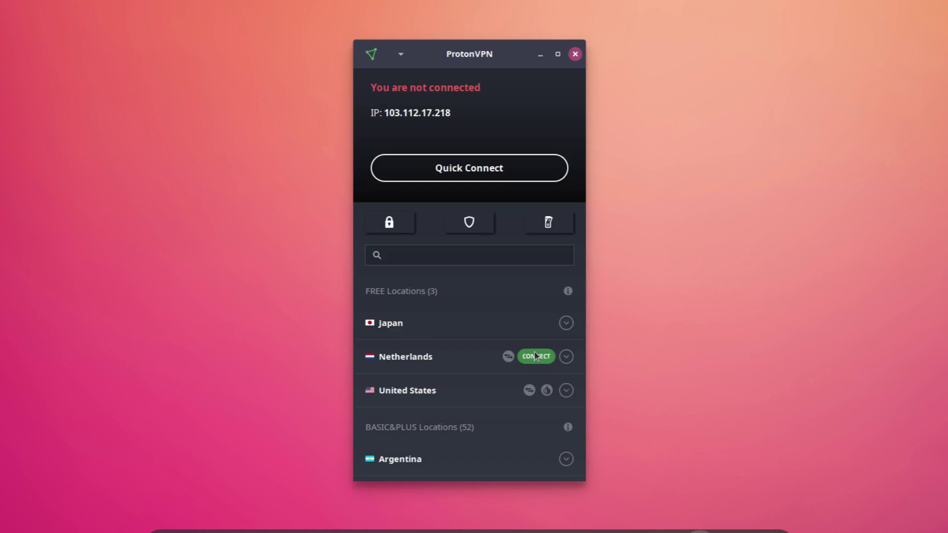
pyautogui.click(535, 356)
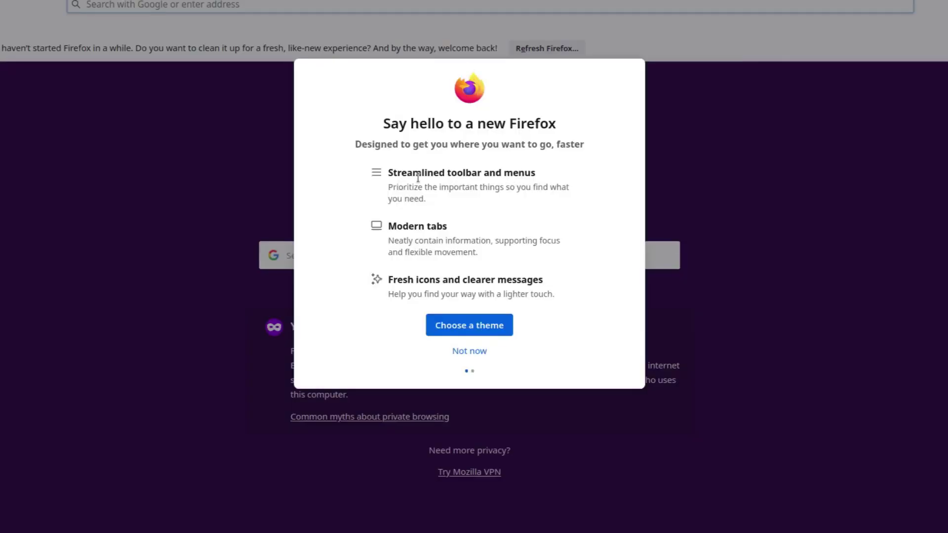
# Dismiss the Firefox welcome, load google.com, accept its cookies and switch it to English
pyautogui.click(469, 351)
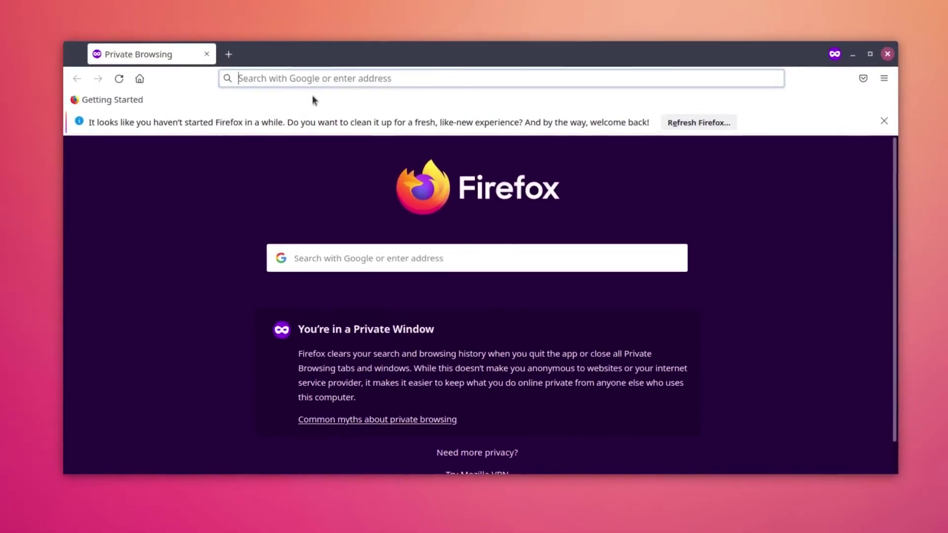
pyautogui.click(179, 4)
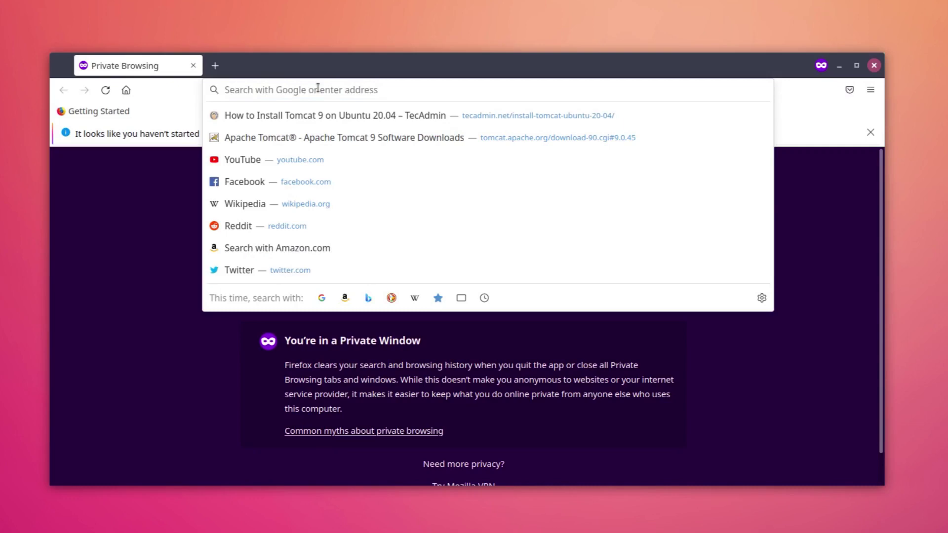
pyautogui.write('google.com/')
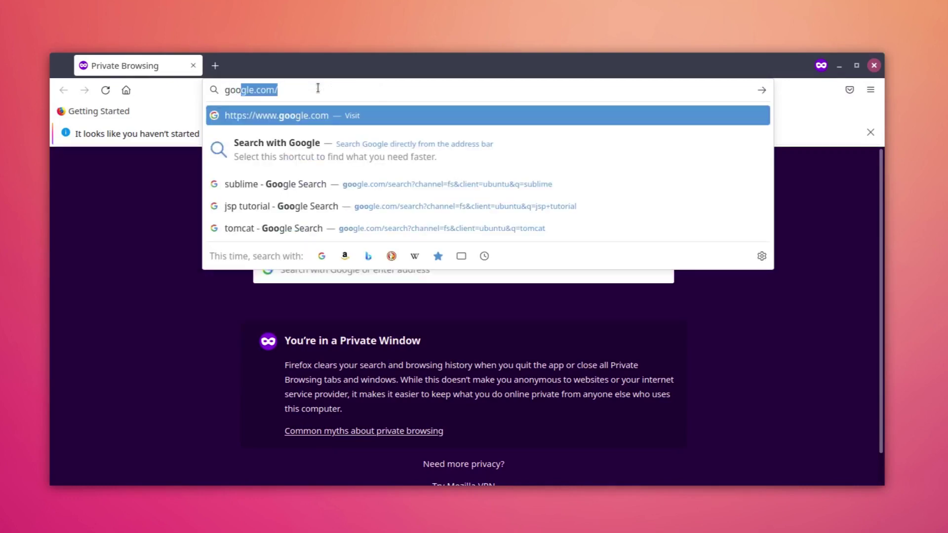
pyautogui.press('Return')
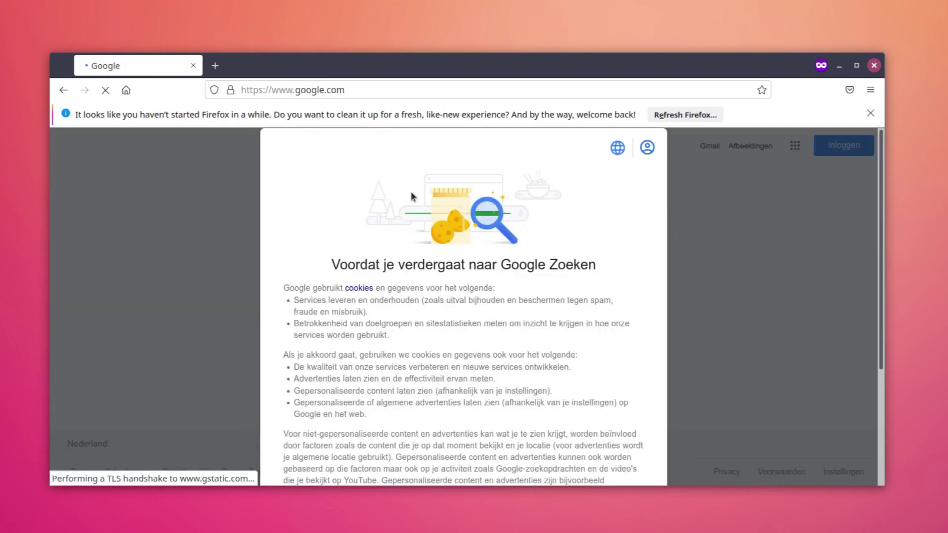
pyautogui.scroll(-5, 489, 372)
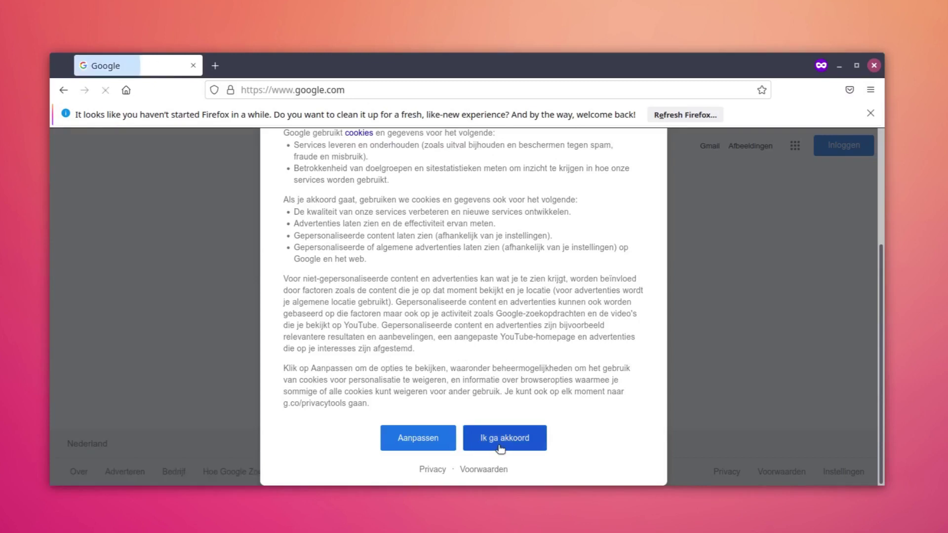
pyautogui.click(500, 447)
pyautogui.click(522, 319)
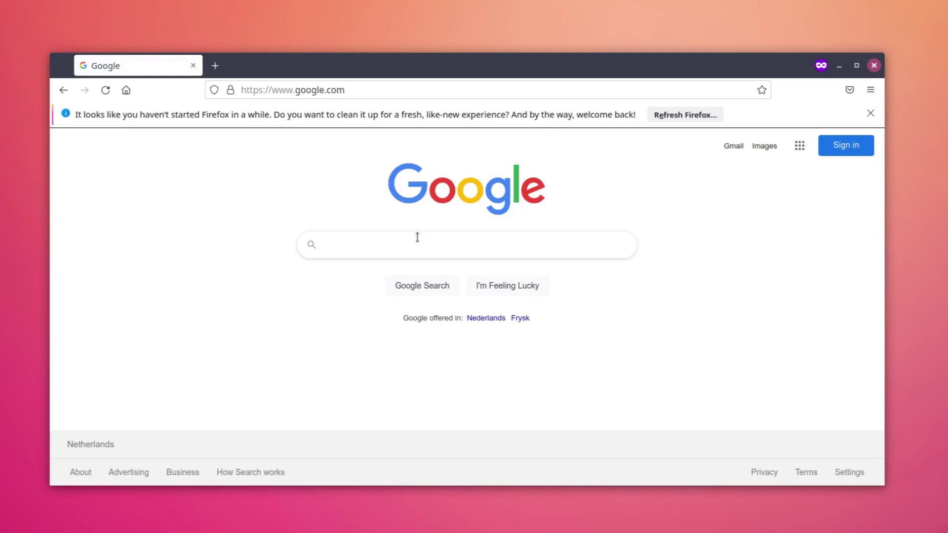
# Search Google for 'what is my ip' and open the whatismyip.com result in a new tab
pyautogui.write('what')
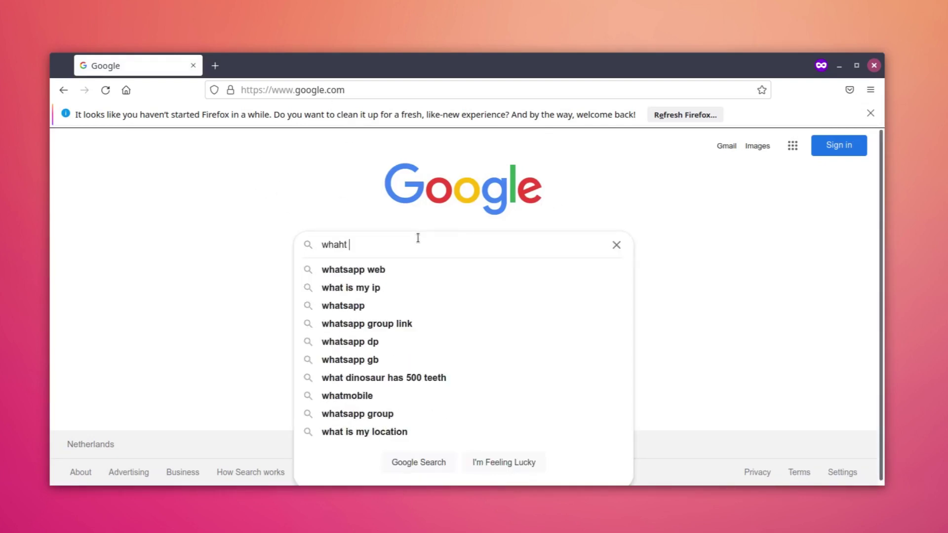
pyautogui.press('BackSpace')
pyautogui.press('BackSpace')
pyautogui.write('at i')
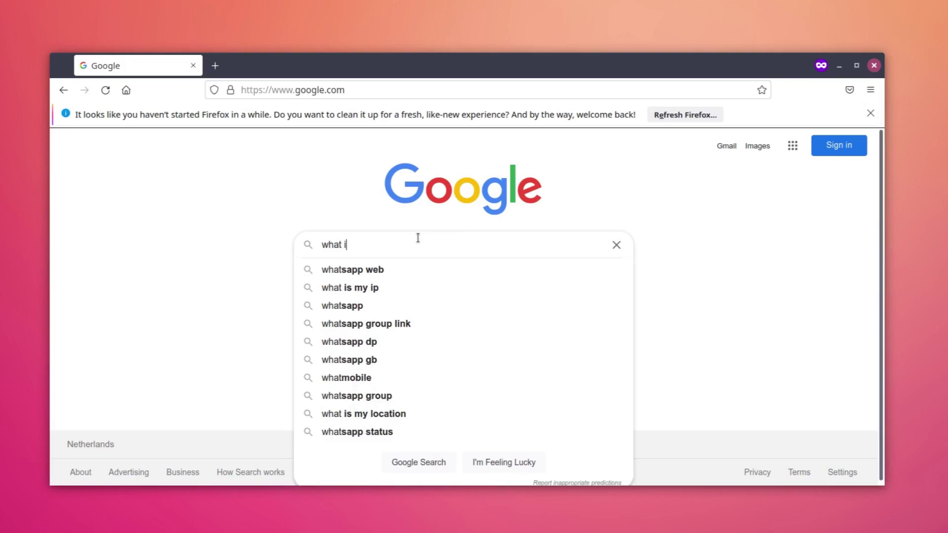
pyautogui.write('s my i')
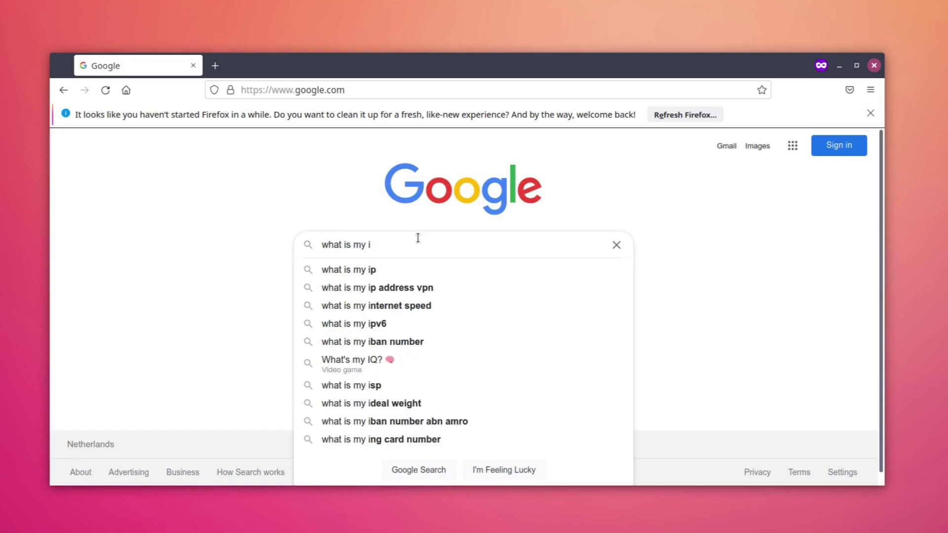
pyautogui.write('p')
pyautogui.press('Return')
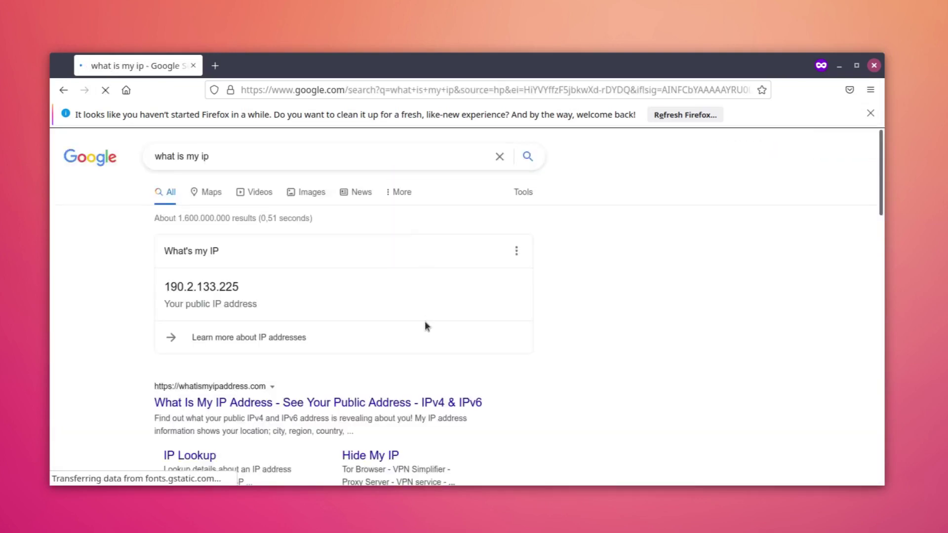
pyautogui.scroll(-5, 348, 354)
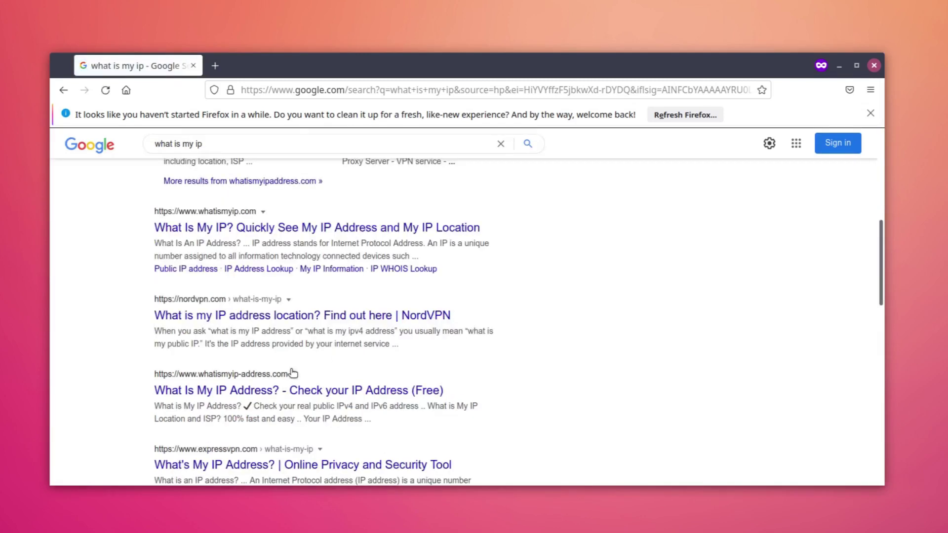
pyautogui.rightClick(252, 223)
pyautogui.click(262, 229)
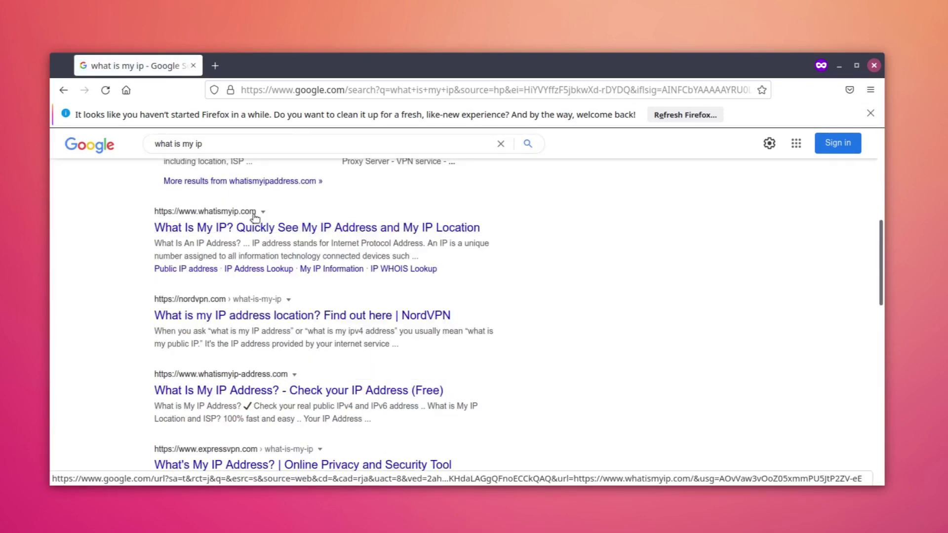
# On whatismyip.com, accept cookies and confirm the IP 190.2.133.225 is located in Amsterdam
pyautogui.click(253, 66)
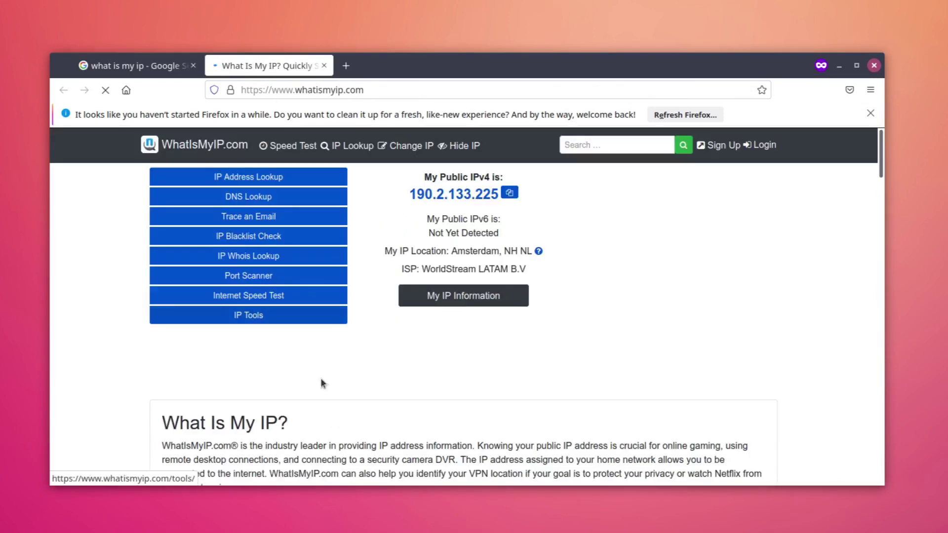
pyautogui.doubleClick(484, 252)
pyautogui.click(510, 253)
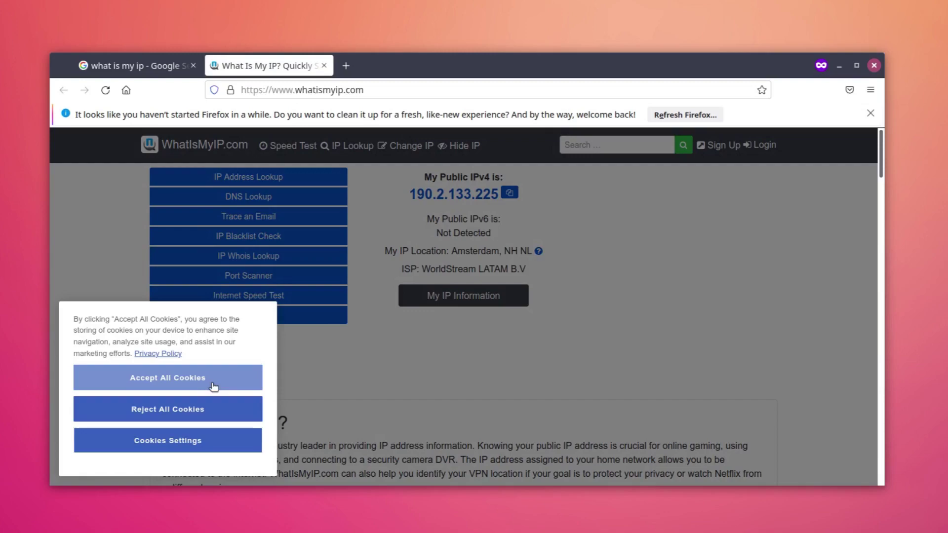
pyautogui.click(213, 383)
pyautogui.scroll(-20, 670, 363)
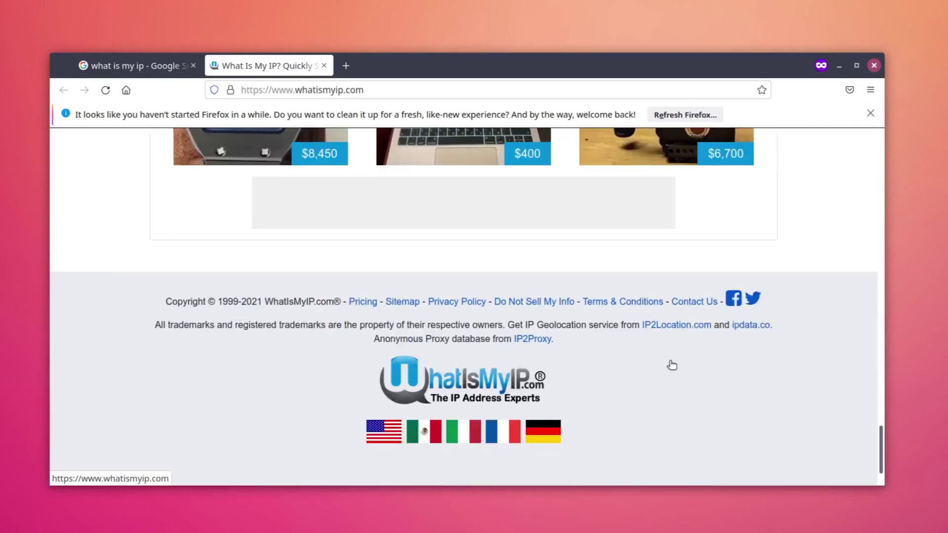
pyautogui.scroll(15, 671, 363)
pyautogui.scroll(15, 670, 366)
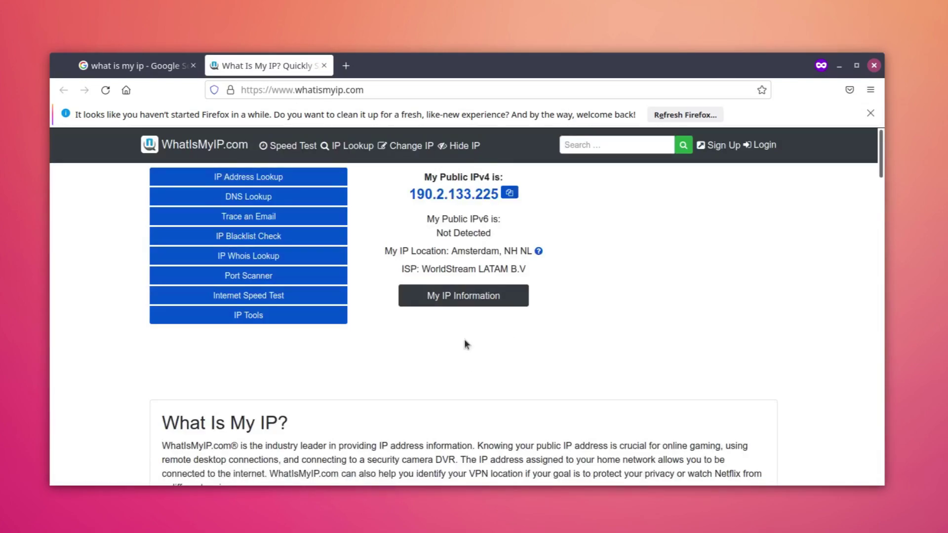
pyautogui.click(817, 79)
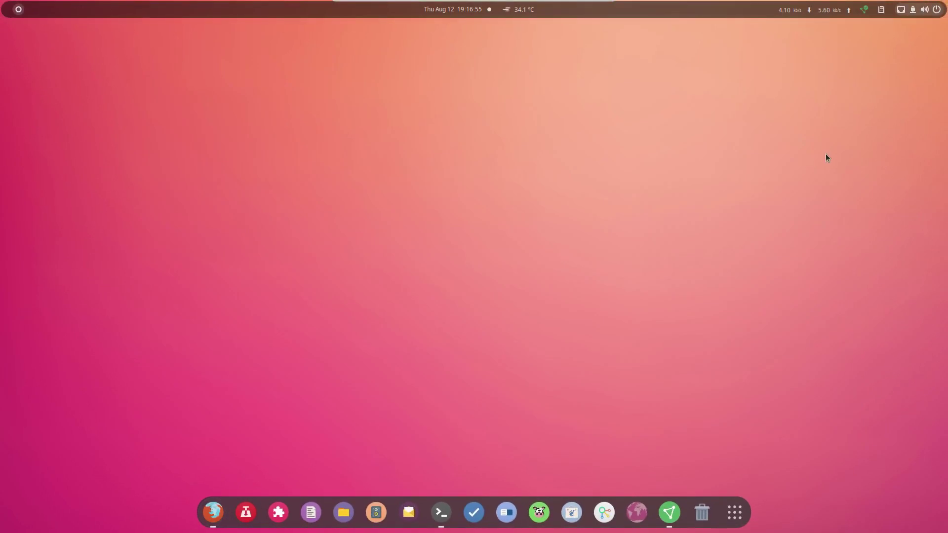
pyautogui.click(863, 12)
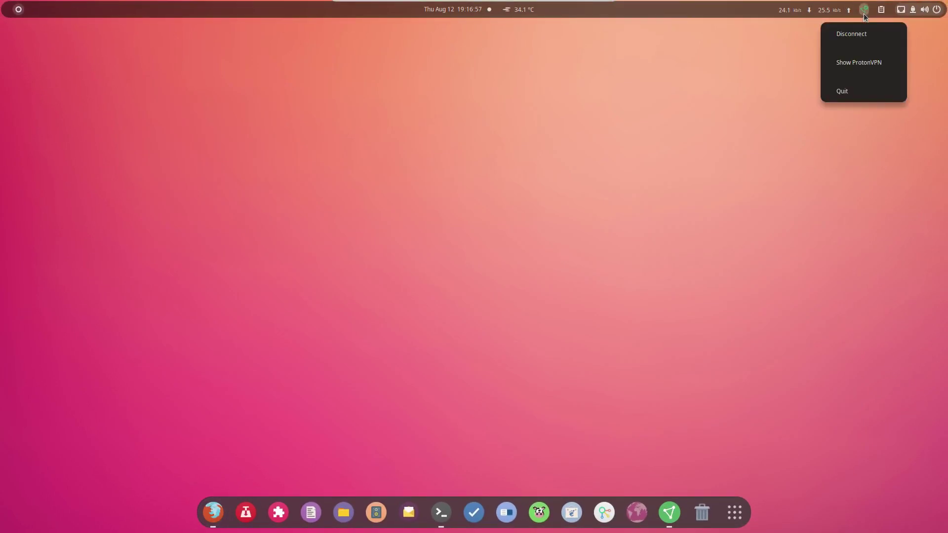
pyautogui.click(862, 65)
pyautogui.click(664, 516)
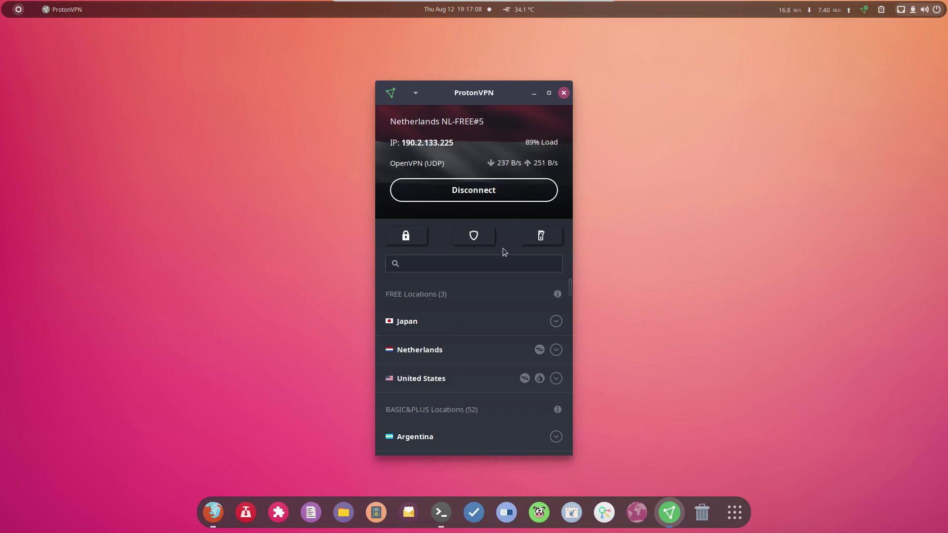
pyautogui.moveTo(492, 385)
pyautogui.scroll(-15, 478, 335)
pyautogui.scroll(7, 478, 340)
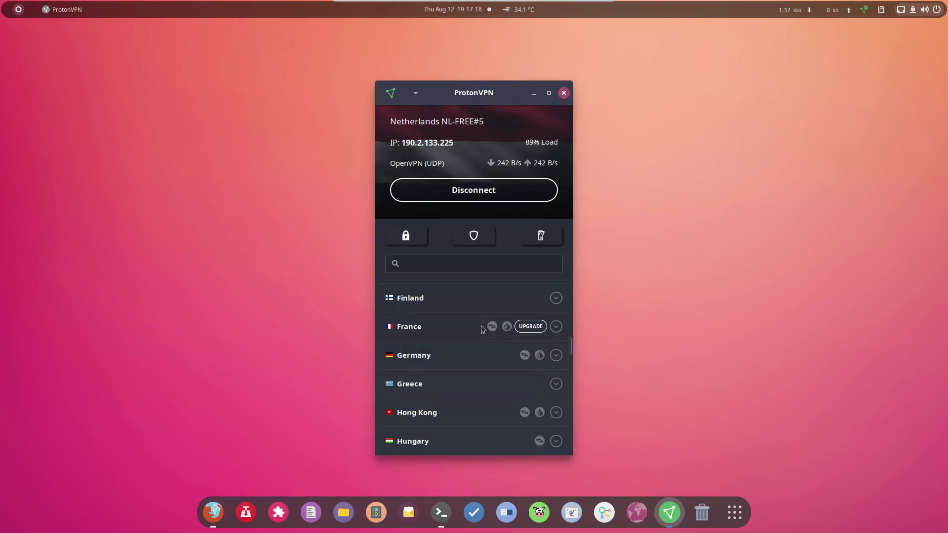
pyautogui.scroll(8, 481, 326)
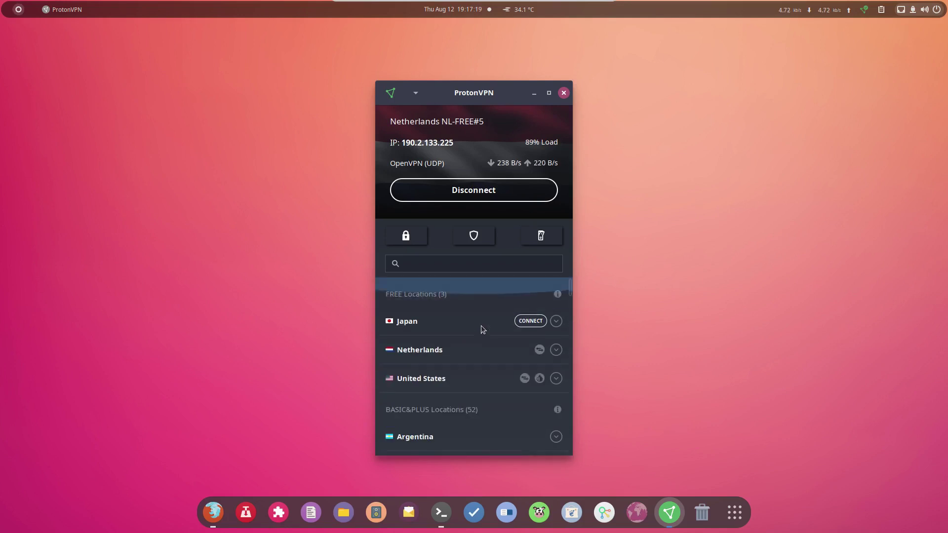
pyautogui.click(413, 99)
pyautogui.click(414, 131)
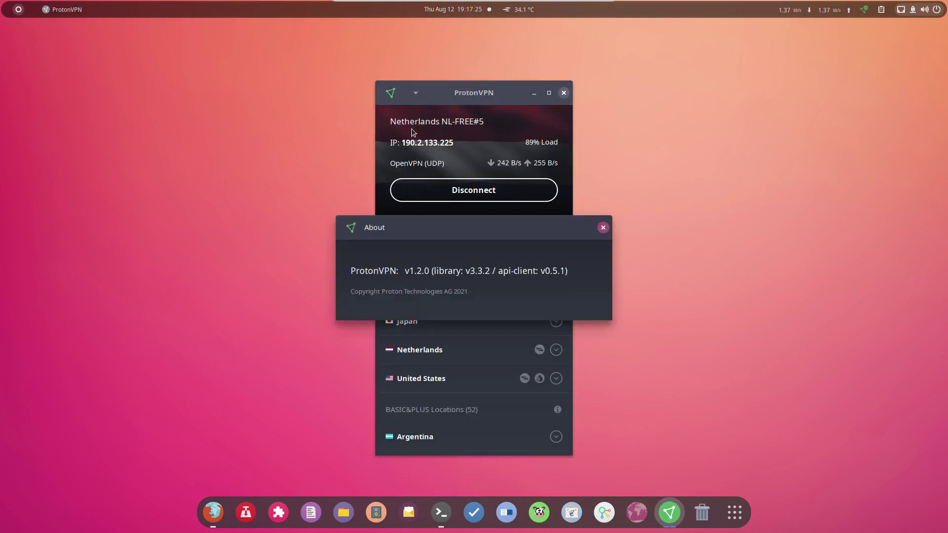
pyautogui.click(603, 227)
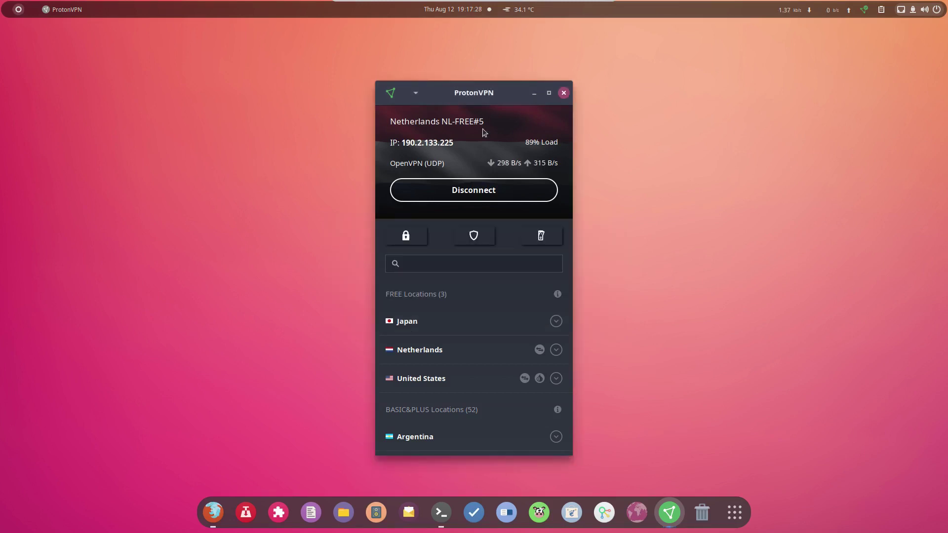
pyautogui.moveTo(485, 97); pyautogui.dragTo(669, 102)
pyautogui.click(671, 99)
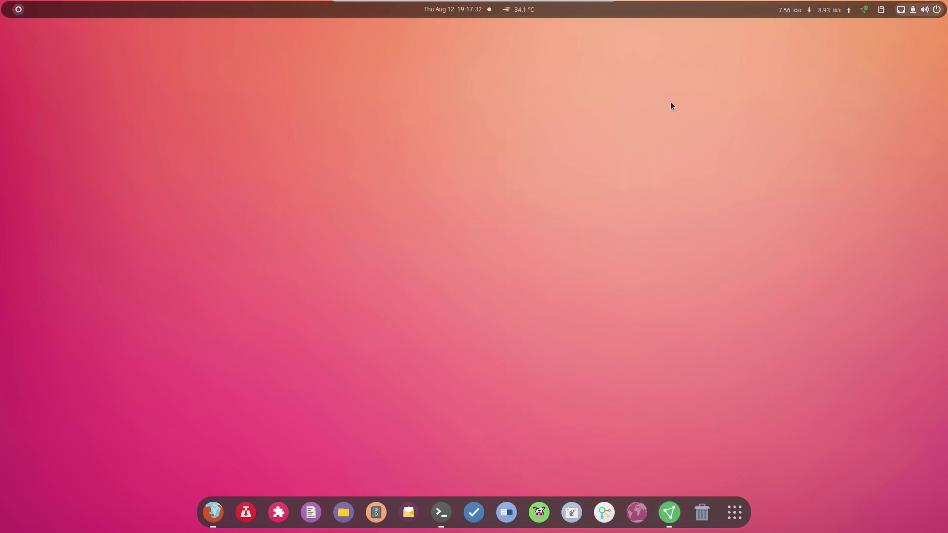